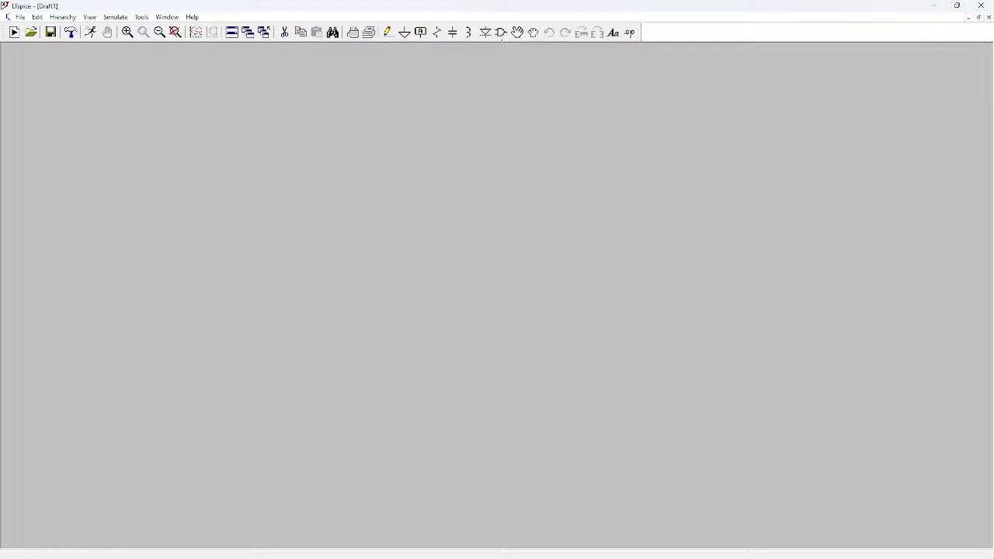
Step: Open the Select Component Symbol library over the blank Draft1 schematic
left_click(501, 34)
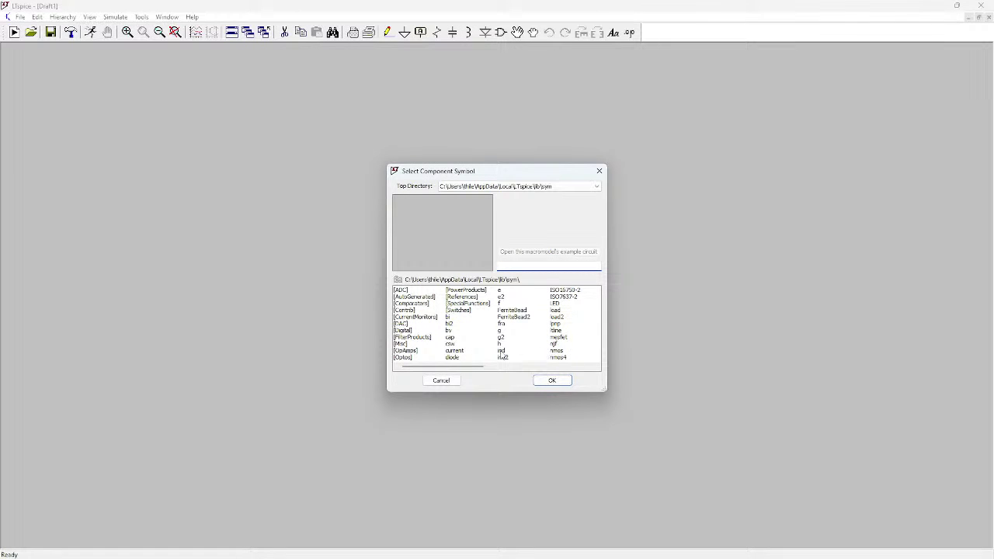
Step: Choose the npn symbol from the library and place transistor Q1 on the schematic
scroll(502, 351, "down", 3)
scroll(512, 350, "up", 3)
scroll(522, 348, "down", 4)
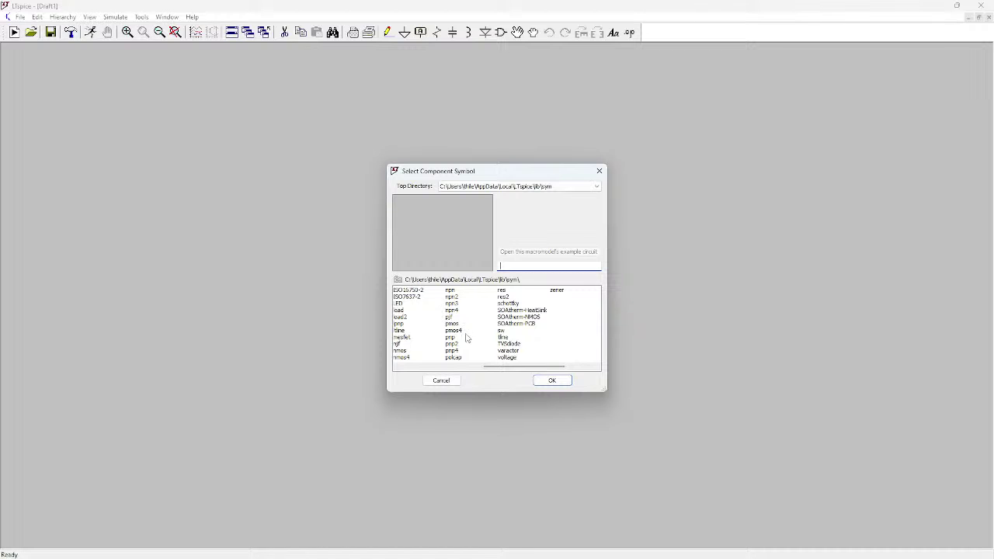
left_click(452, 290)
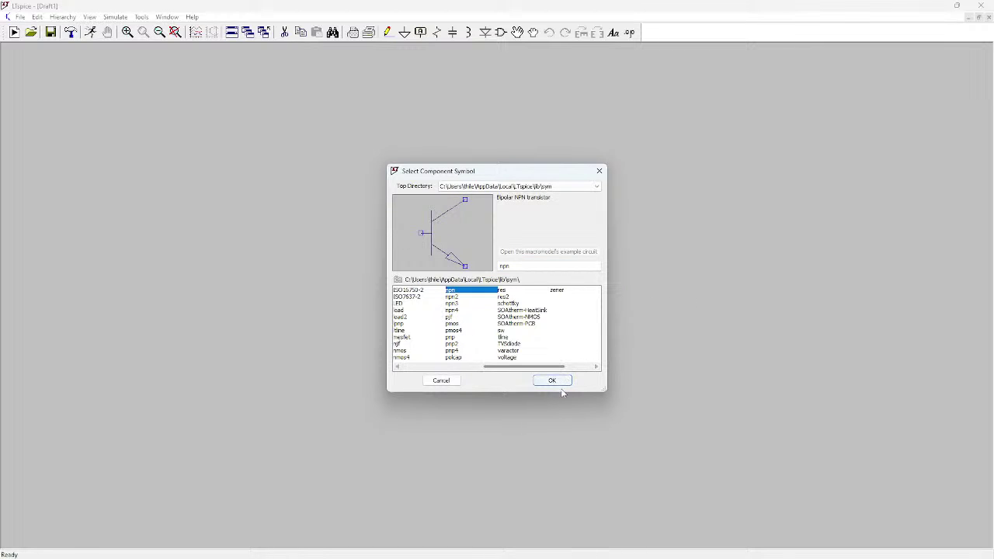
left_click(552, 380)
left_click(346, 189)
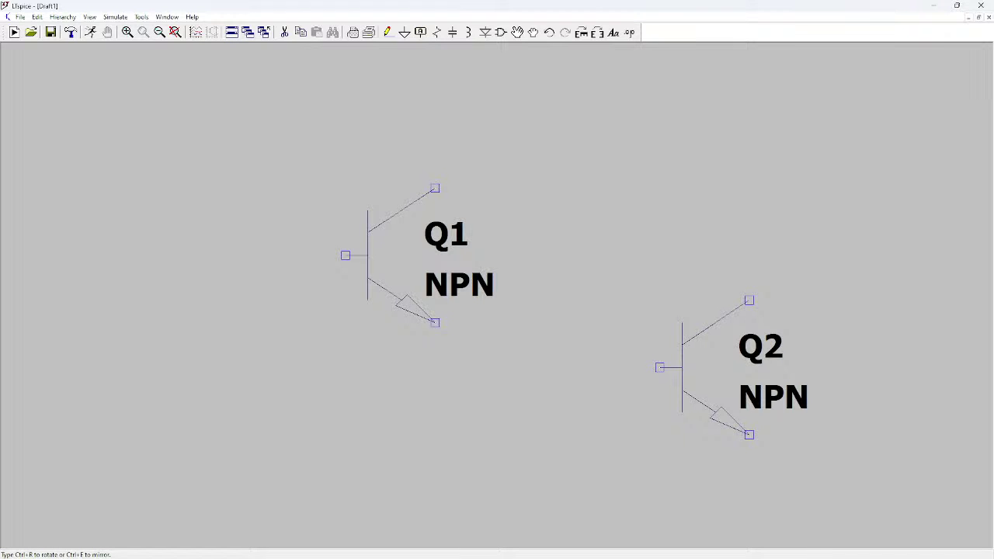
key("Escape")
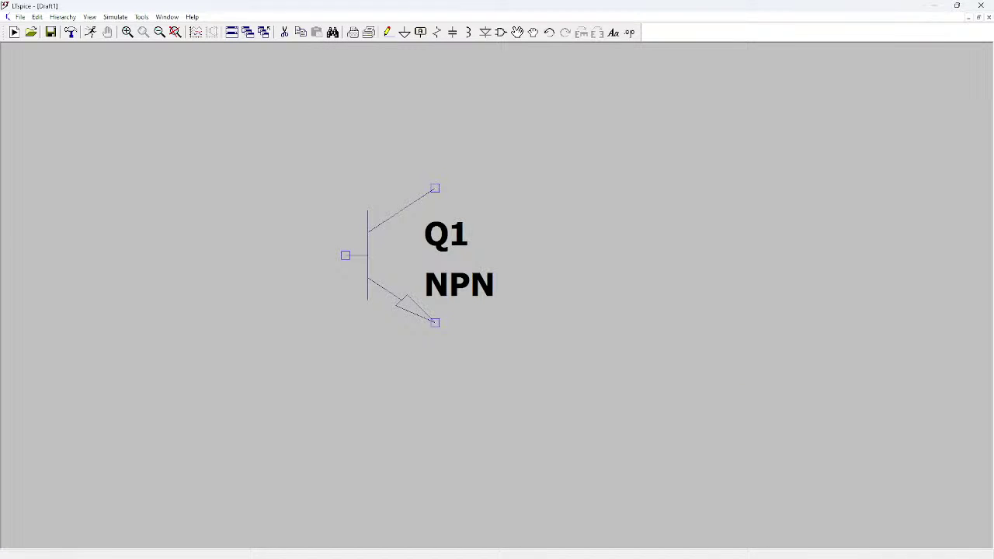
Step: Set Q1's transistor model to BC547B with Pick New Transistor
right_click(390, 265)
left_click(530, 262)
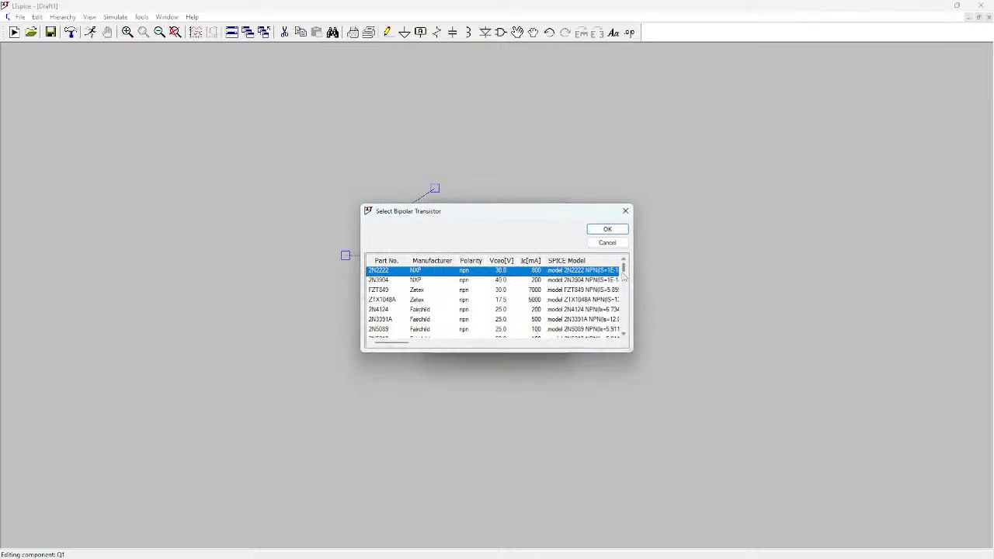
scroll(420, 296, "down", 5)
scroll(420, 296, "down", 8)
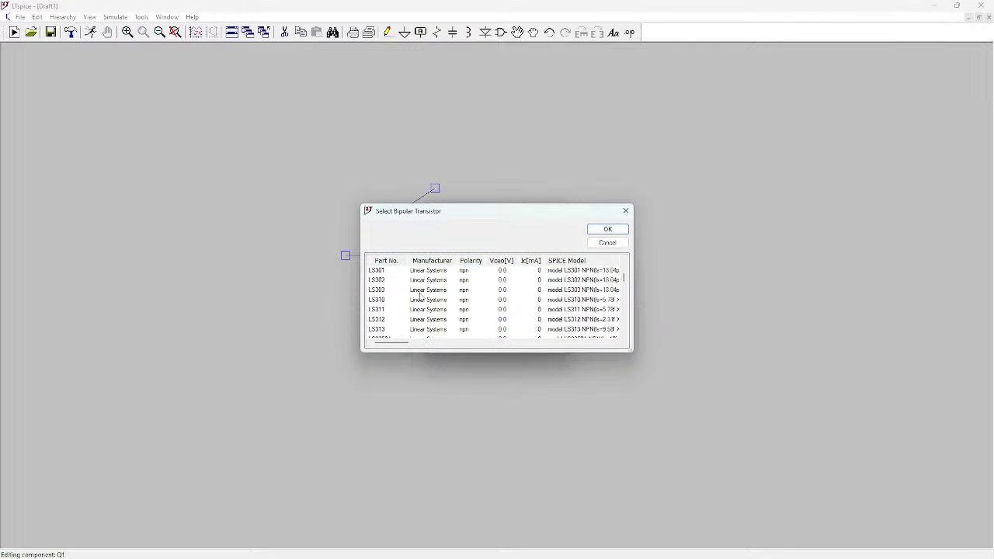
scroll(420, 297, "down", 10)
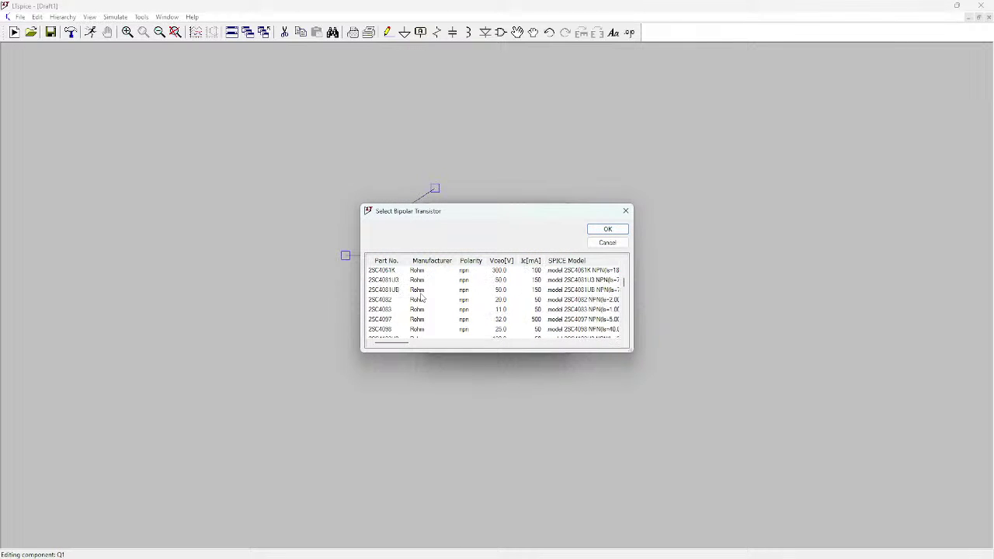
scroll(420, 297, "up", 10)
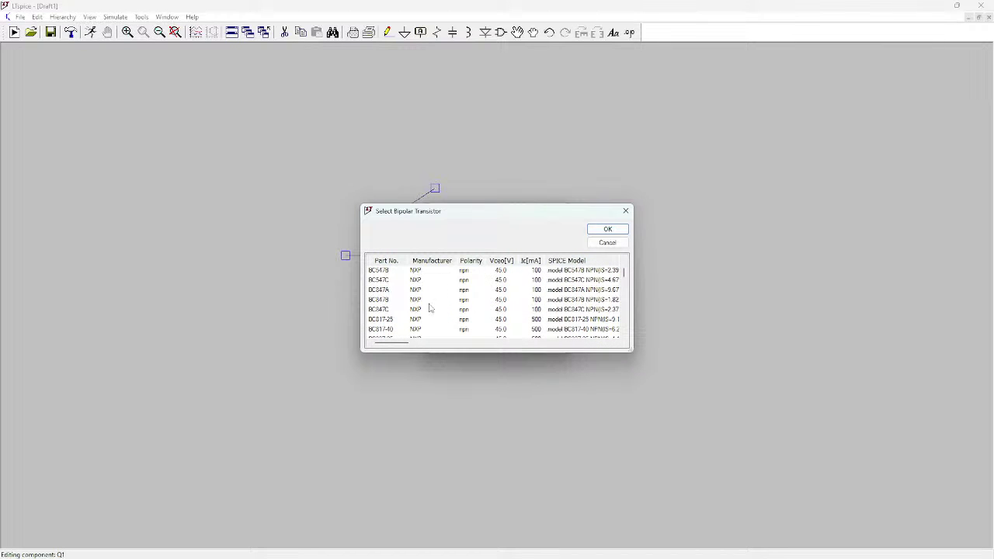
left_click(385, 272)
left_click(605, 231)
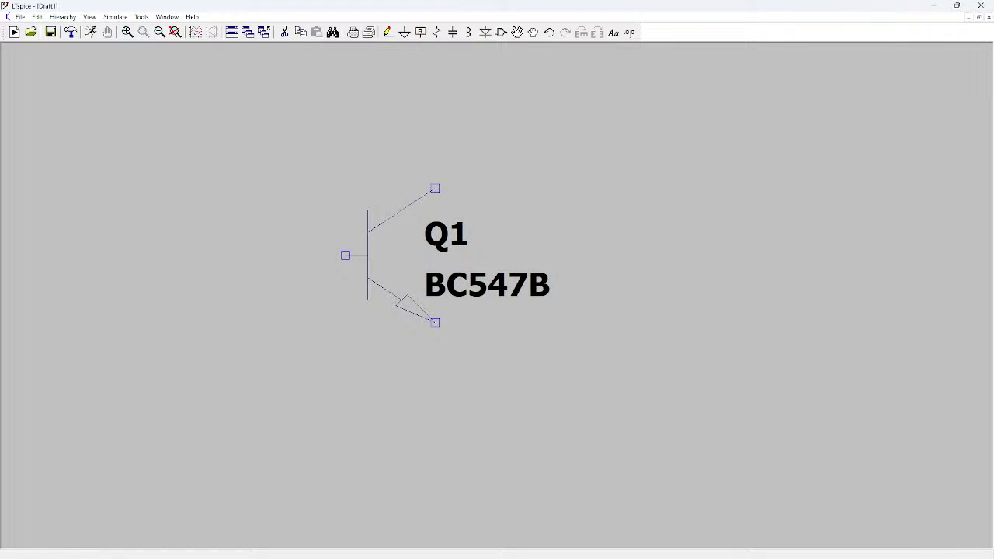
scroll(495, 295, "down", 4)
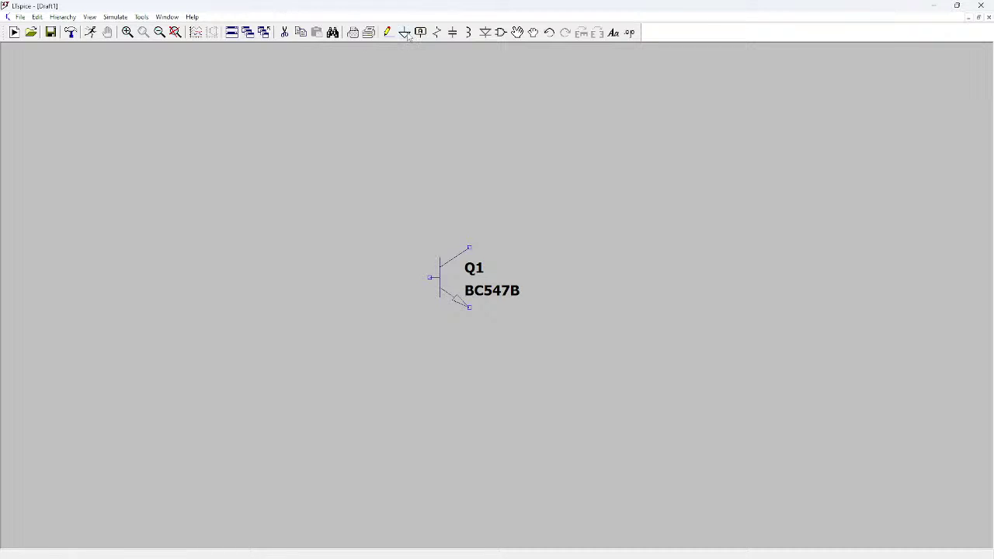
Step: Move transistor Q1 slightly to the left with the Move tool
left_click(517, 32)
left_click_drag(454, 290, 386, 315)
left_click_drag(413, 275, 393, 284)
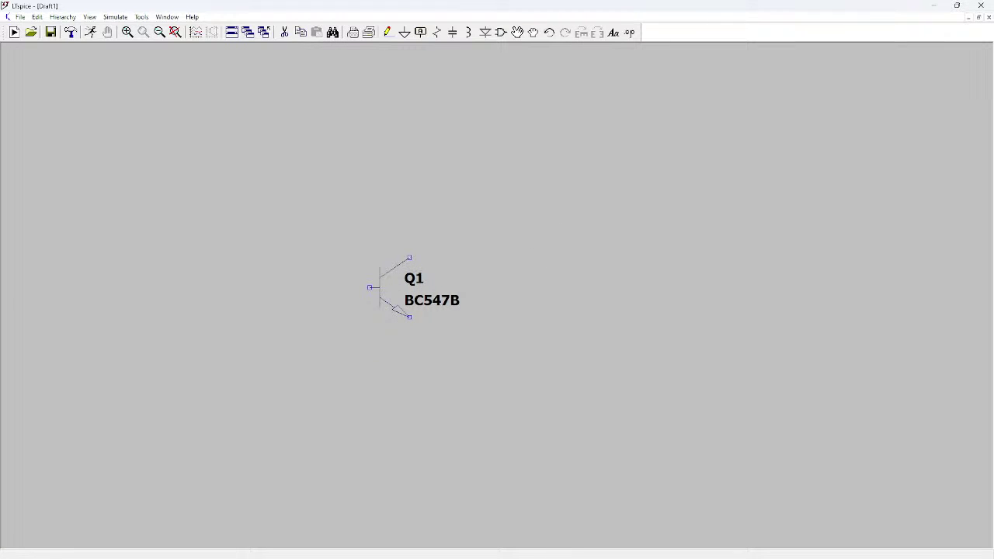
Step: Place resistors R1 and R2 above Q1, and R3 and R4 below it
left_click(439, 37)
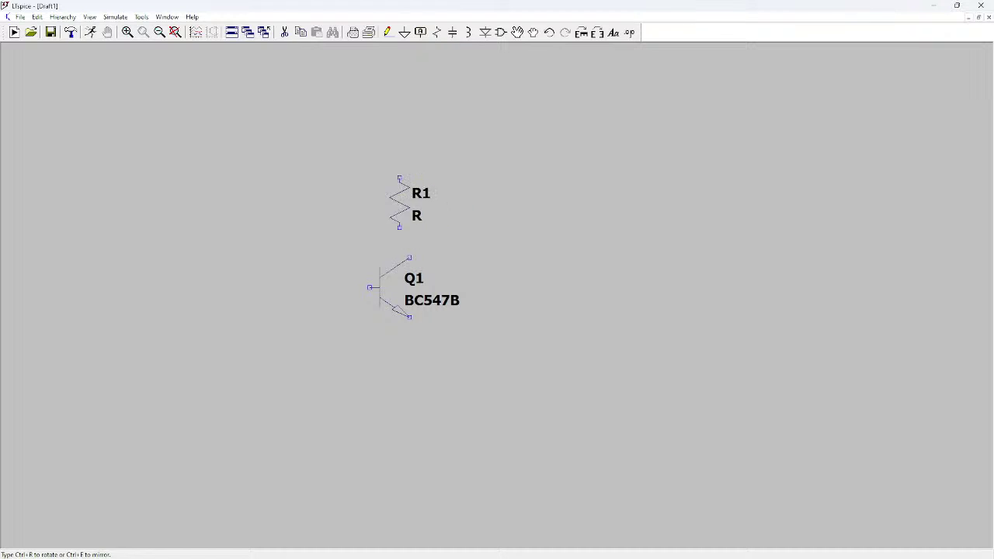
left_click(412, 191)
left_click(322, 181)
left_click(320, 392)
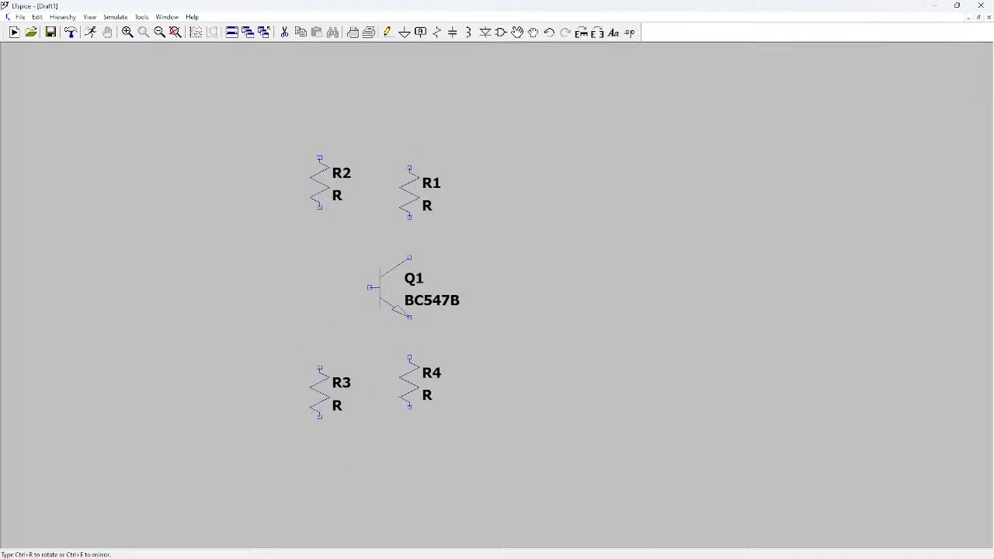
left_click(441, 392)
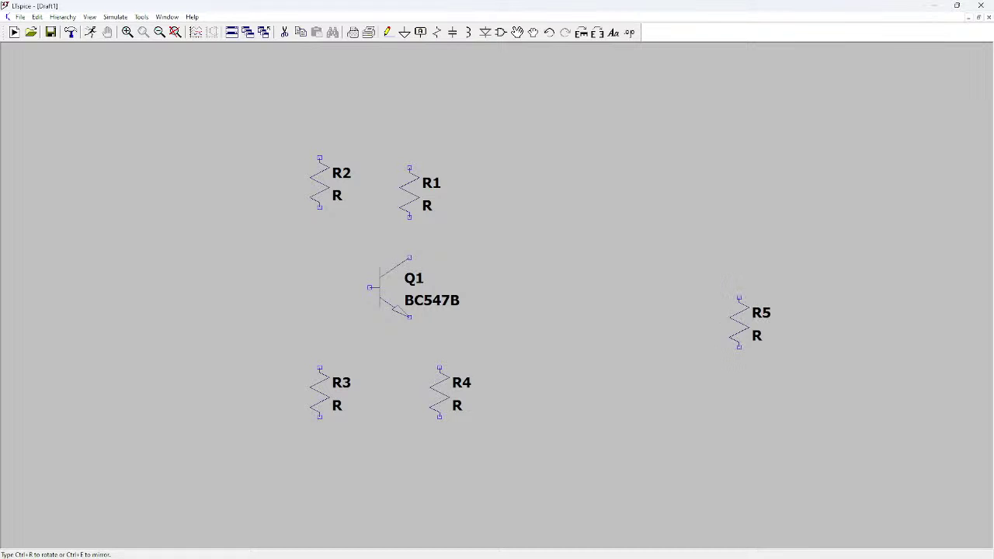
key("Escape")
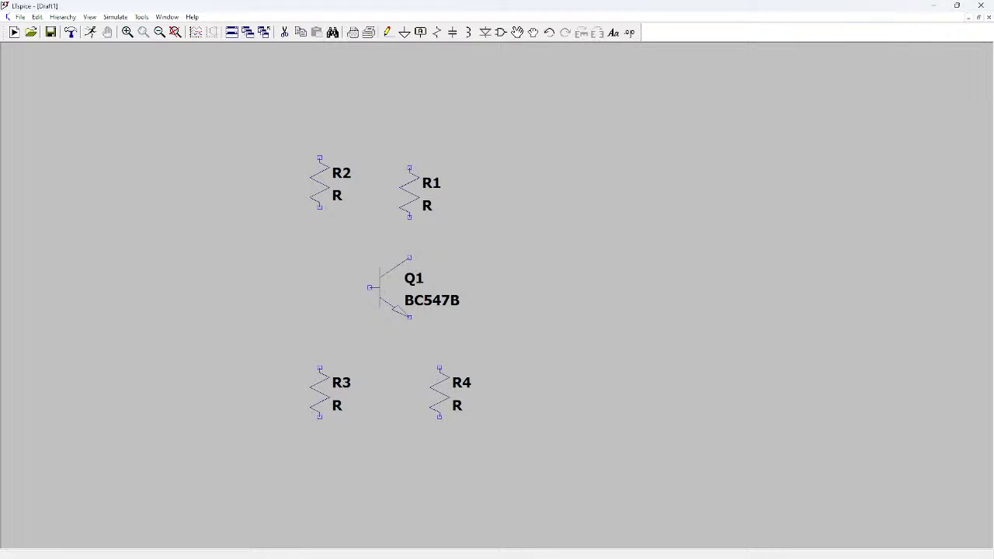
left_click(453, 32)
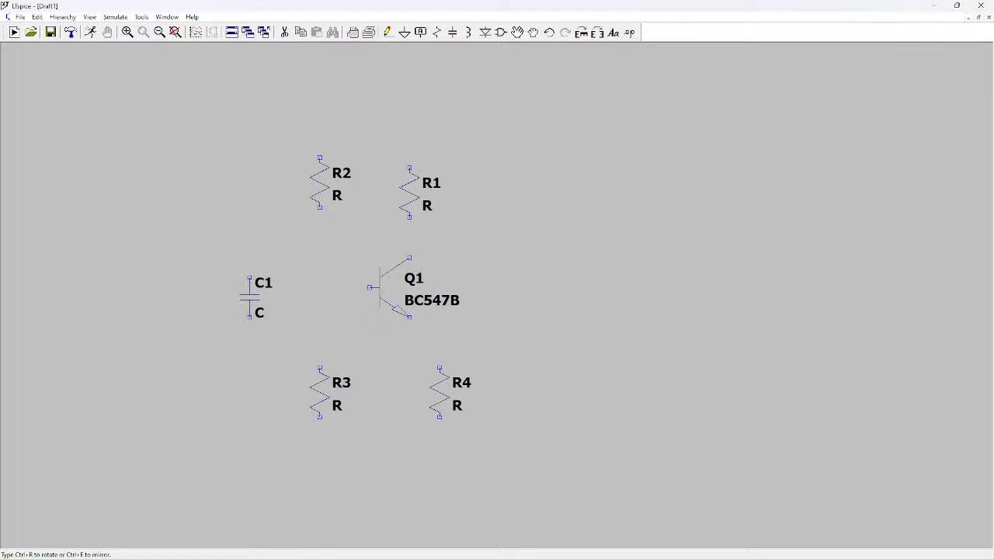
Step: Place capacitor C1 left of Q1, C2 beside R4, and C3 and C4 stacked at upper right
left_click(230, 287)
left_click(559, 395)
left_click(608, 198)
left_click(609, 268)
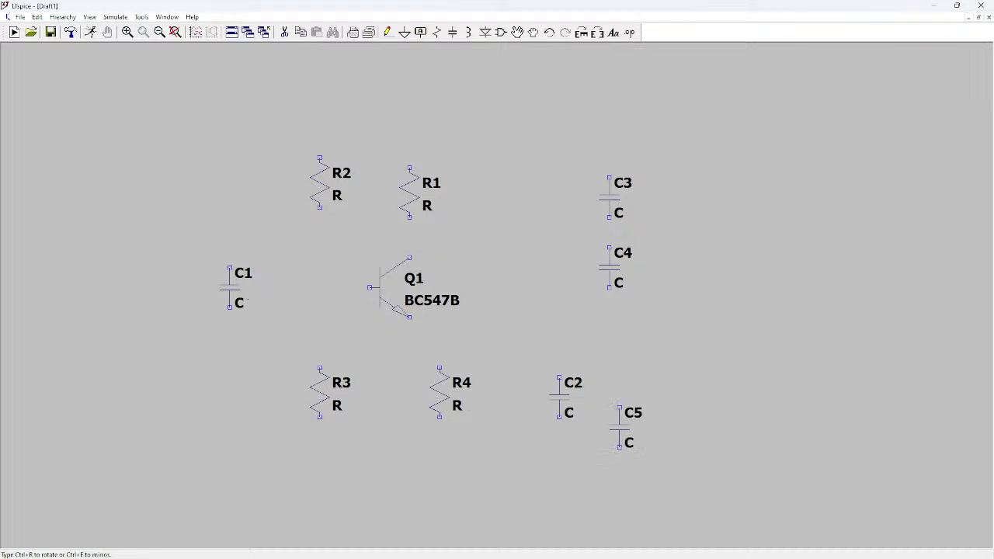
key("Escape")
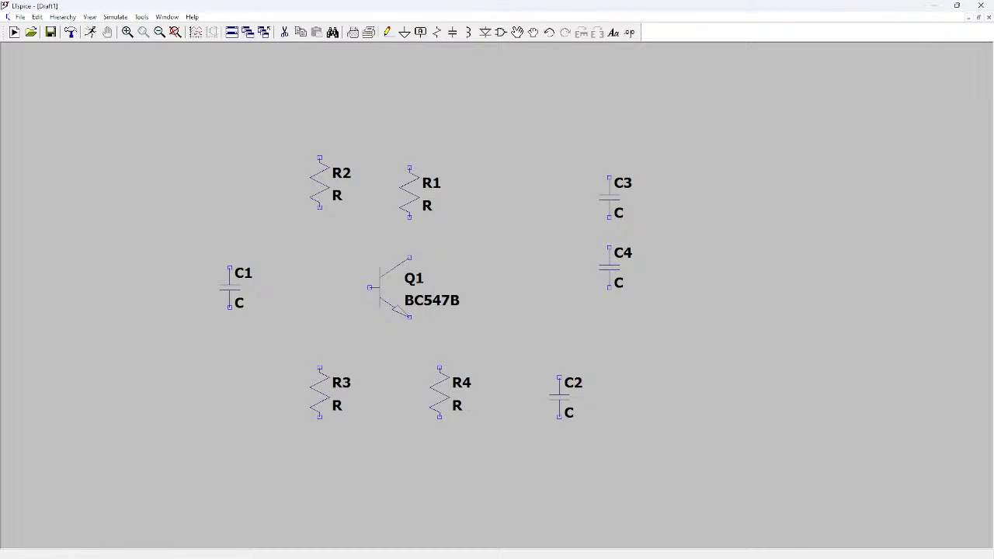
Step: Place inductor L1 to the right of capacitors C3 and C4
left_click(469, 32)
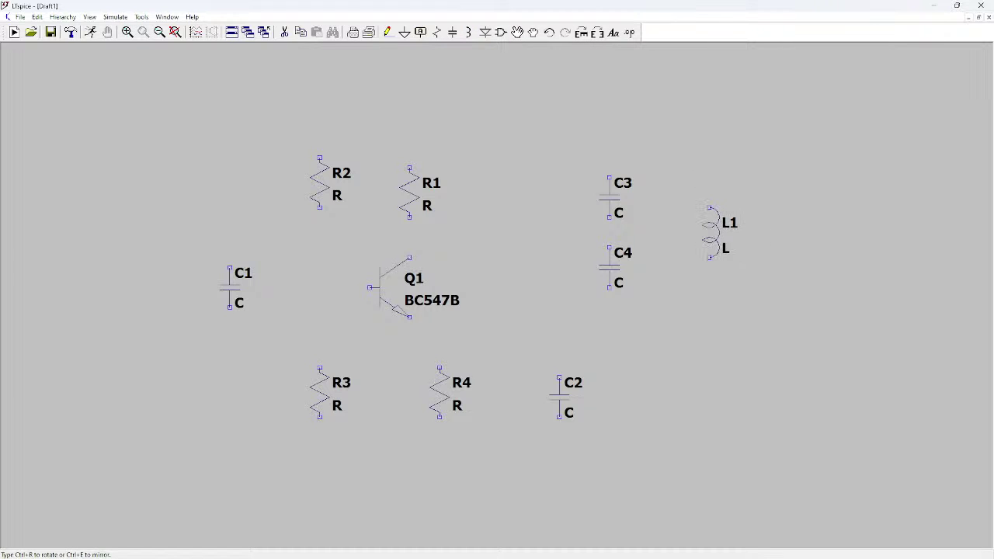
left_click(690, 208)
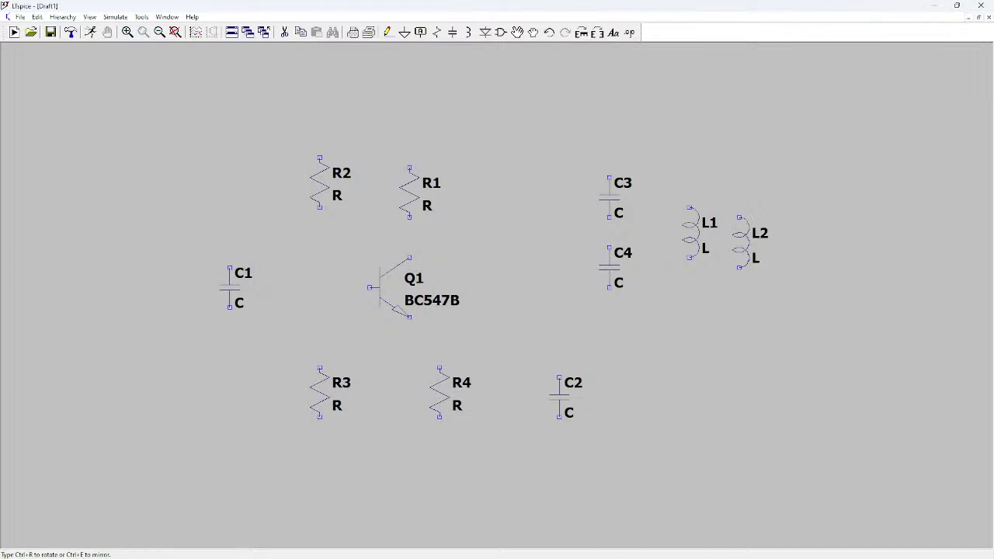
key("Escape")
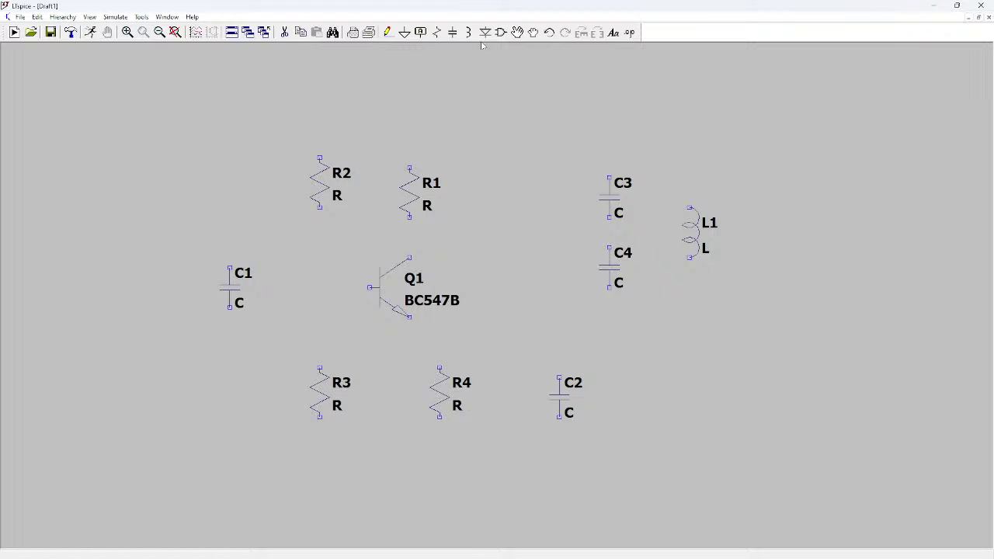
Step: Wire C1's top pin to Q1's base and Q1's collector to R1's bottom pin
left_click(386, 33)
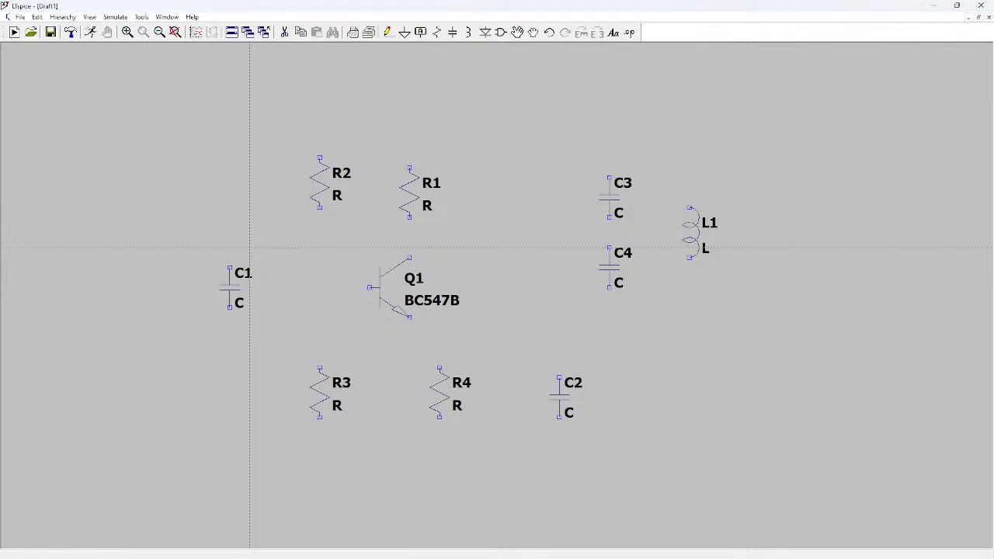
left_click(229, 268)
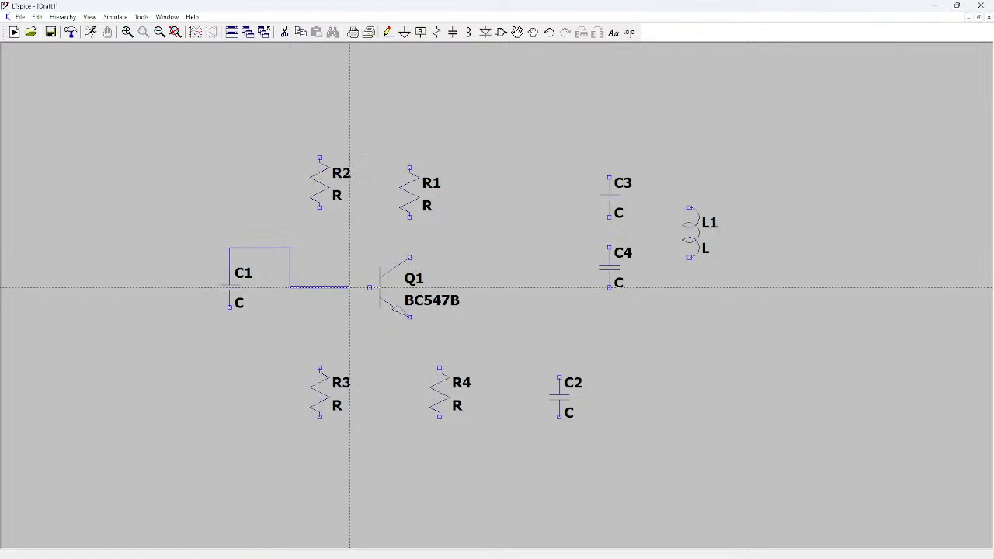
left_click(370, 287)
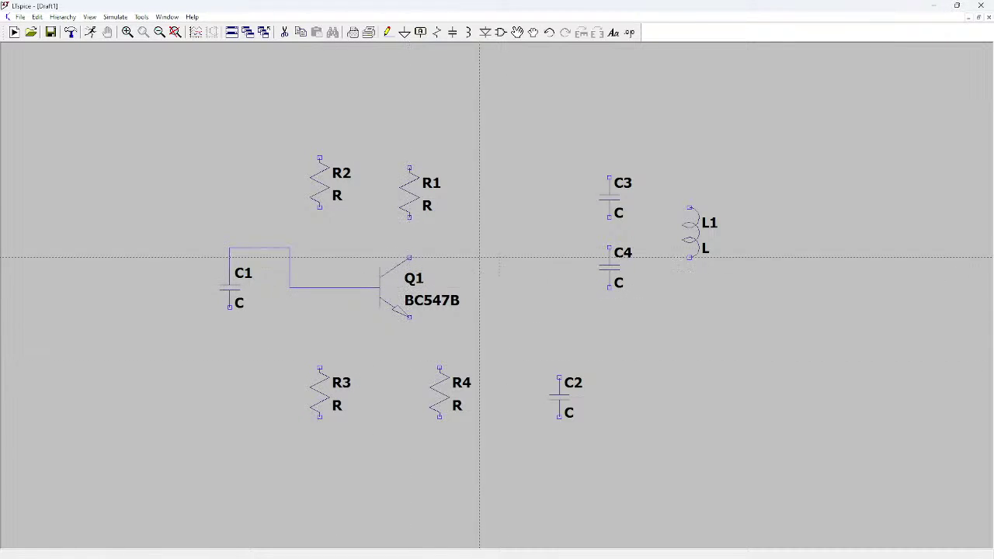
left_click(409, 217)
left_click(409, 257)
Step: Run a wire from Q1's emitter toward R4, then undo the emitter-to-R4 wire
left_click(409, 317)
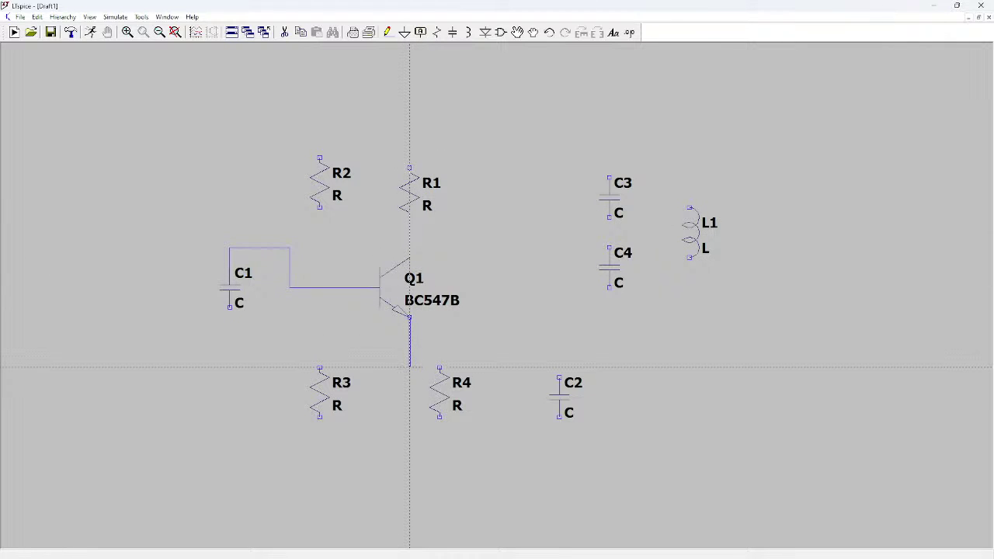
left_click(439, 366)
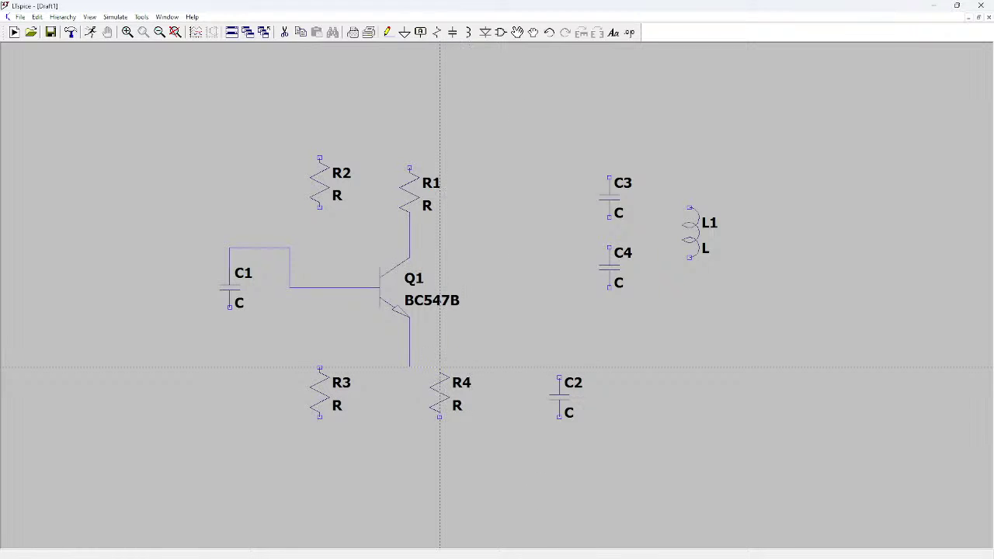
left_click(439, 366)
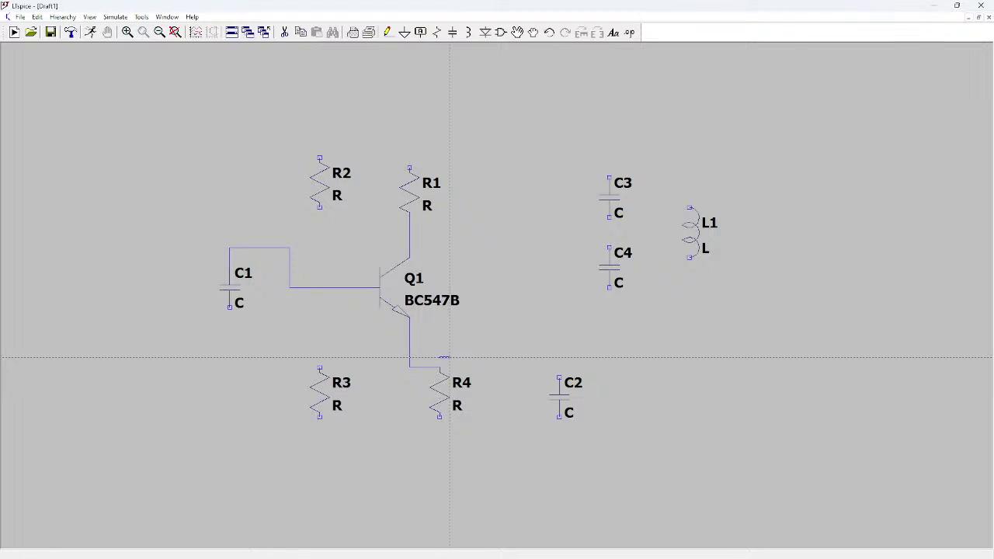
key("Escape")
key("ctrl+z")
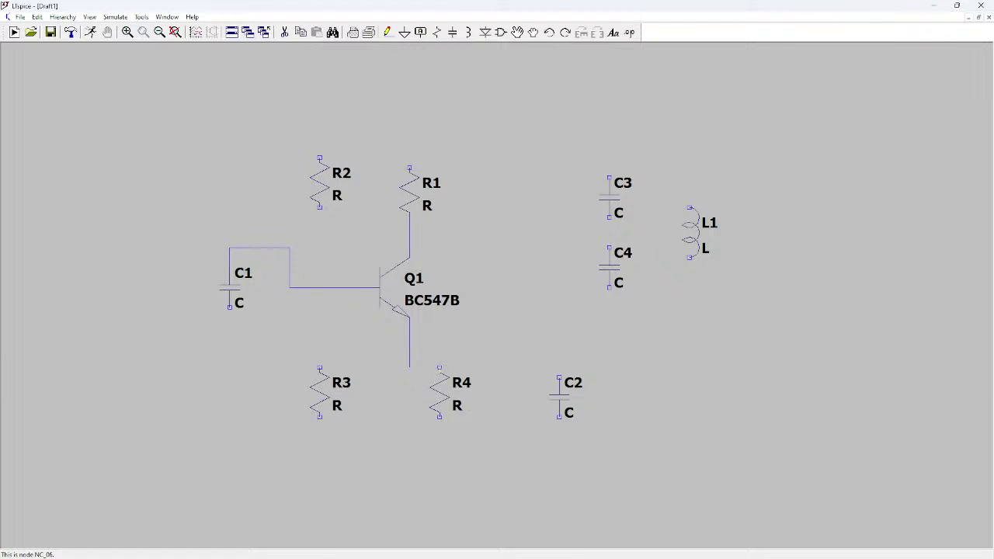
Step: Connect Q1's emitter wire to R4's top pin and on to C2's top pin
left_click(386, 32)
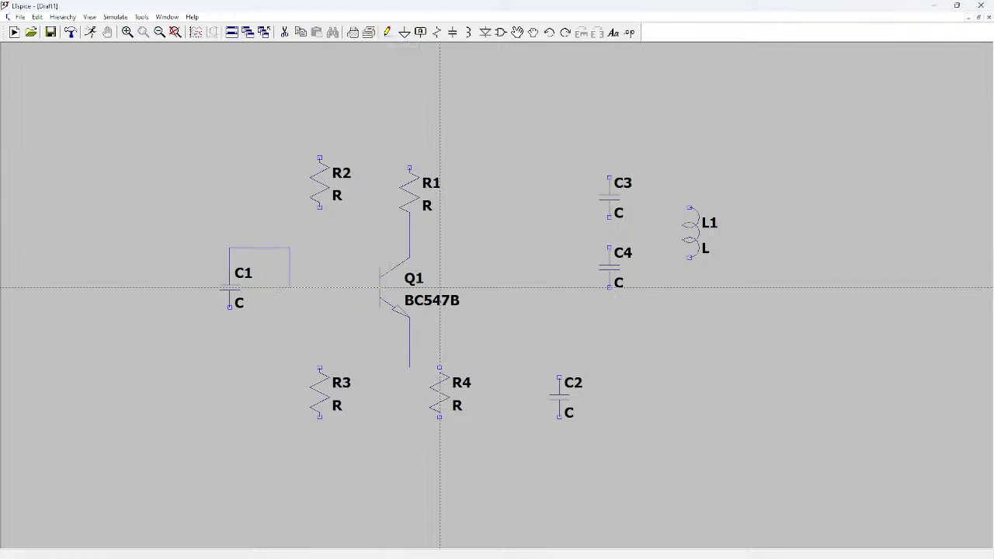
left_click(440, 366)
left_click(409, 367)
left_click(440, 367)
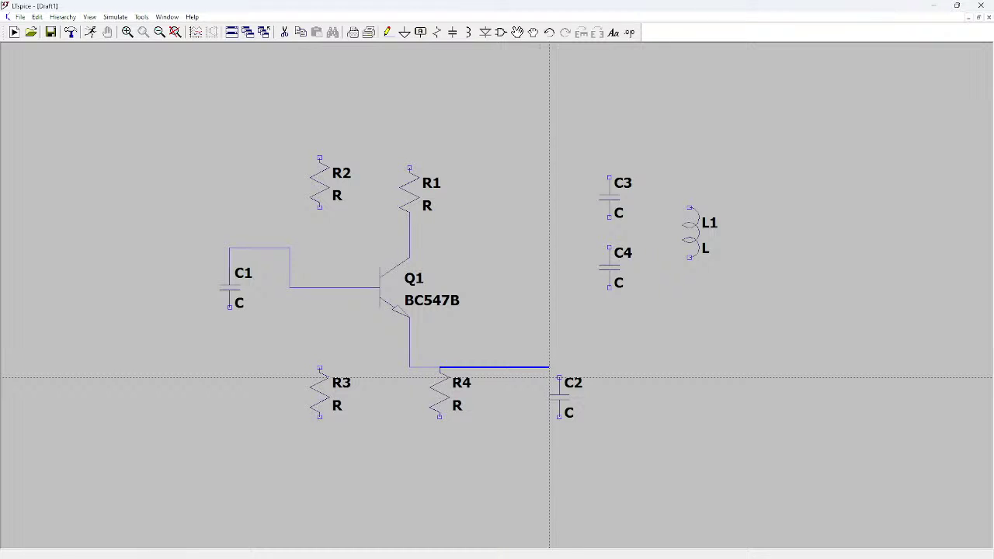
left_click(559, 377)
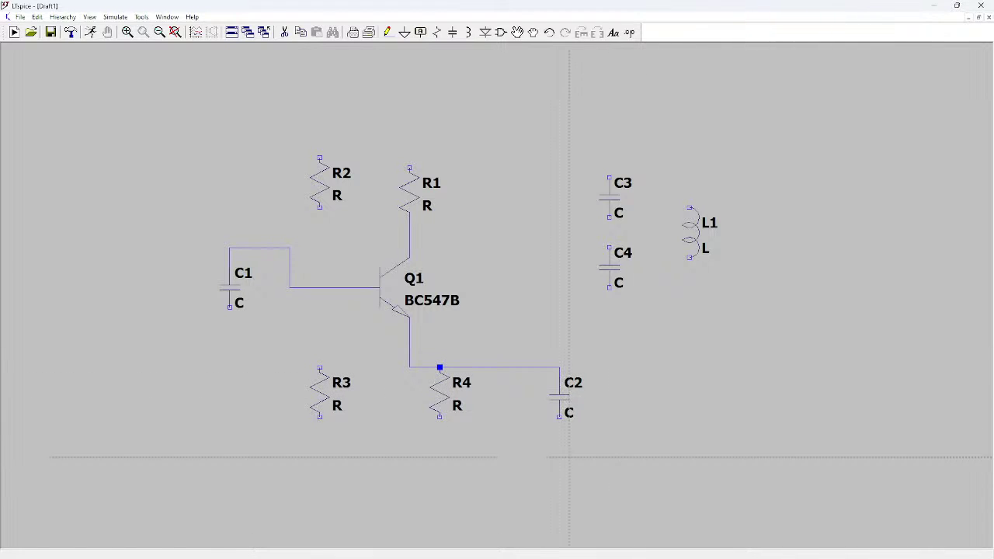
Step: Tie the bottom pins of C2, R3 and R4 together with a bottom wire
left_click(558, 417)
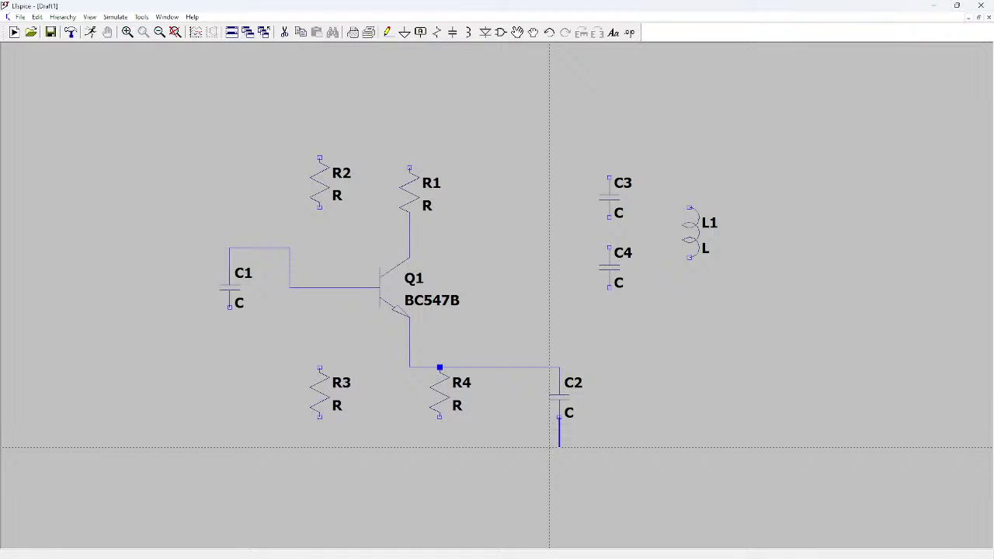
left_click(320, 447)
left_click(320, 417)
left_click(440, 417)
left_click(439, 447)
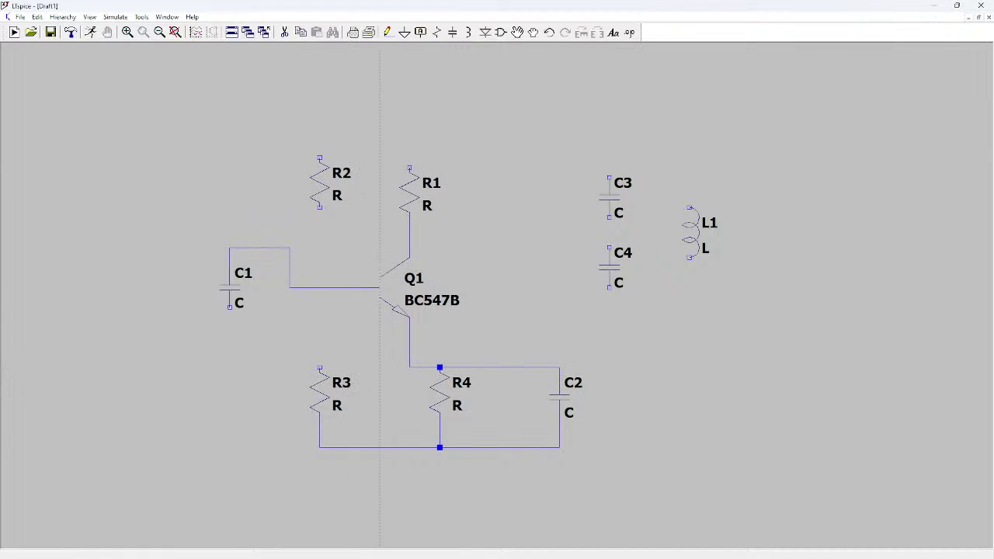
Step: Attempt a wire from R2's bottom to R3's top, then undo it
left_click(309, 208)
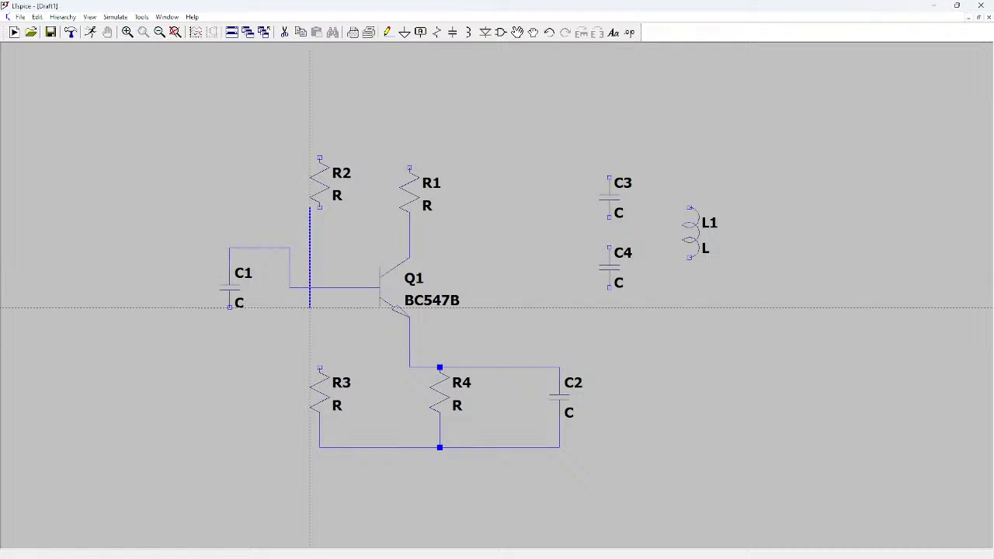
right_click(315, 357)
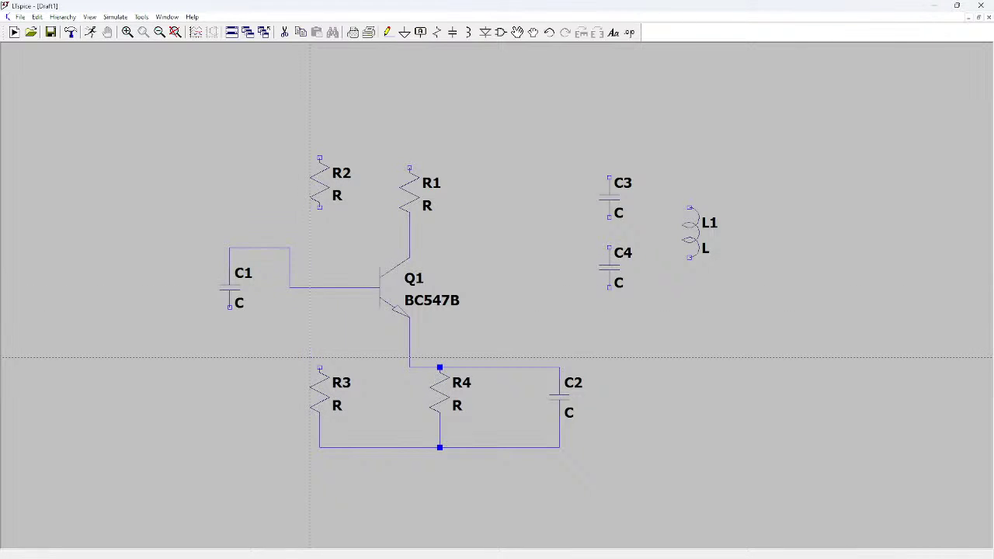
left_click(319, 358)
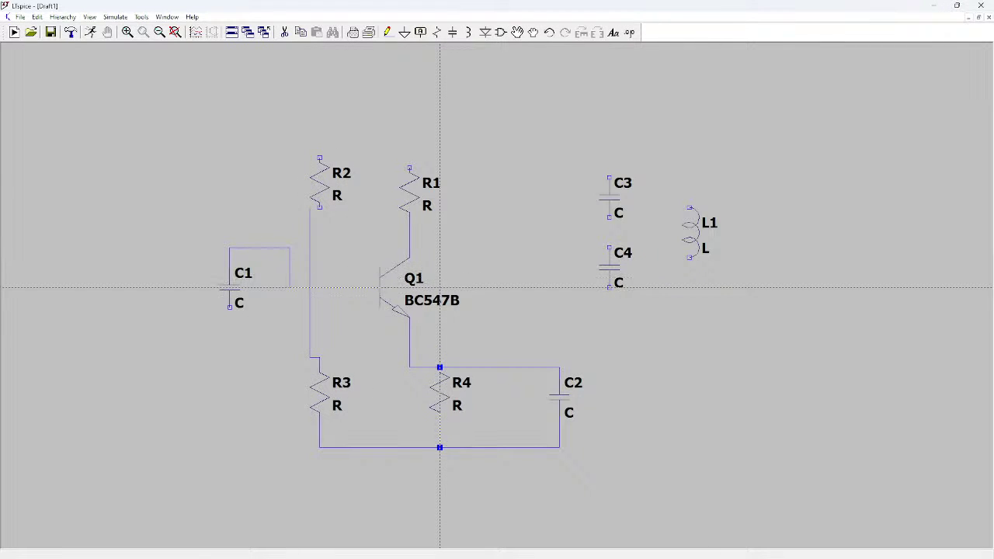
key("Escape")
key("ctrl+z")
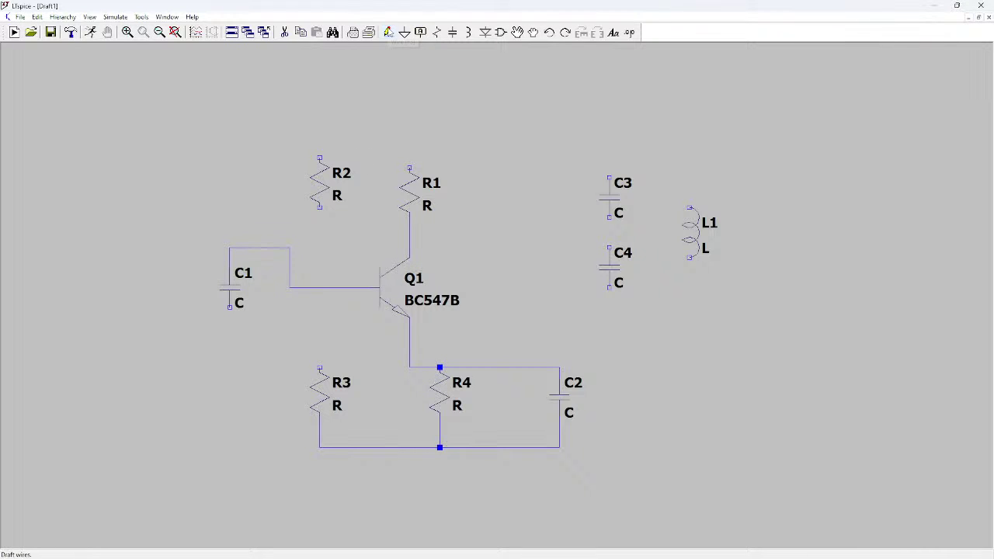
Step: Join R2's bottom to the base wire and R3's top, and R2's top to R1's top
left_click(387, 33)
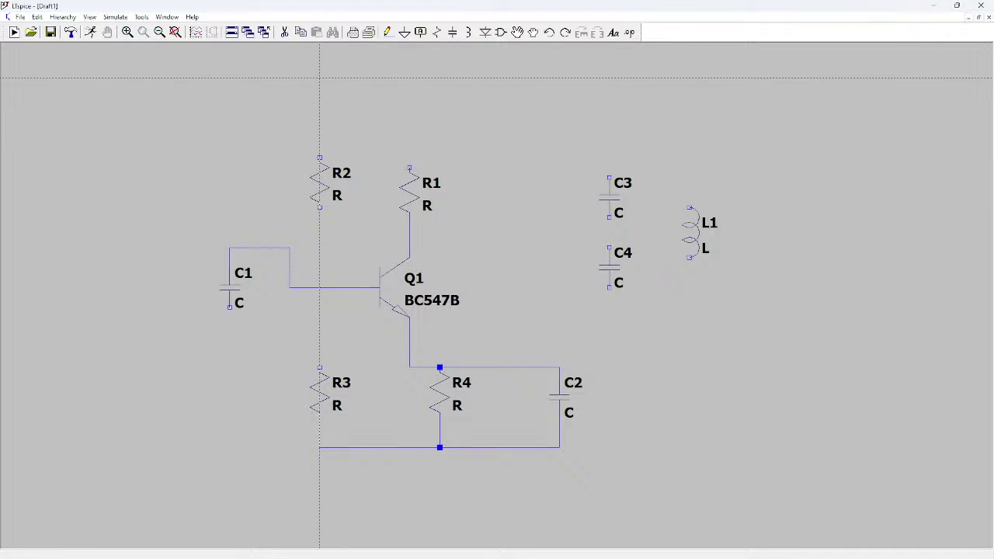
left_click(320, 207)
left_click(319, 287)
left_click(319, 287)
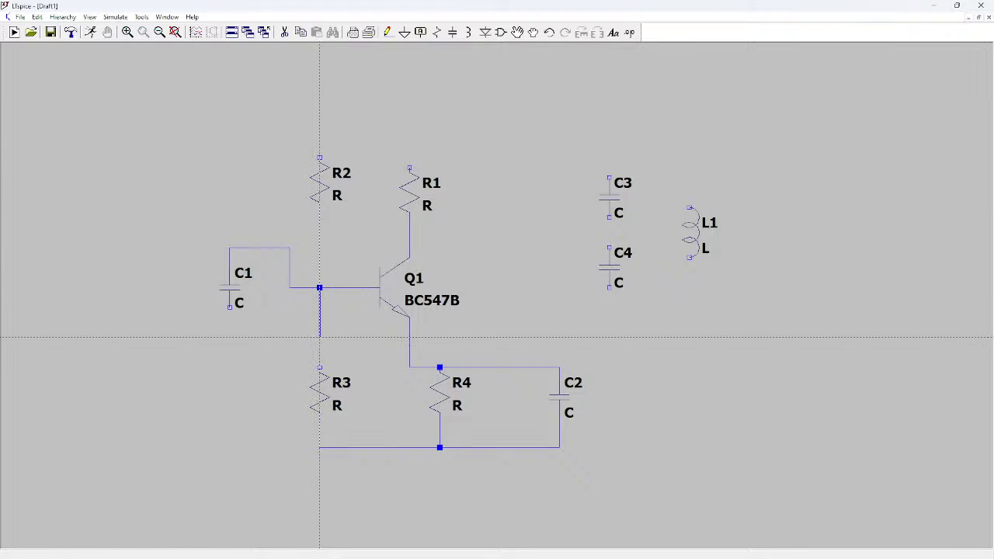
left_click(319, 366)
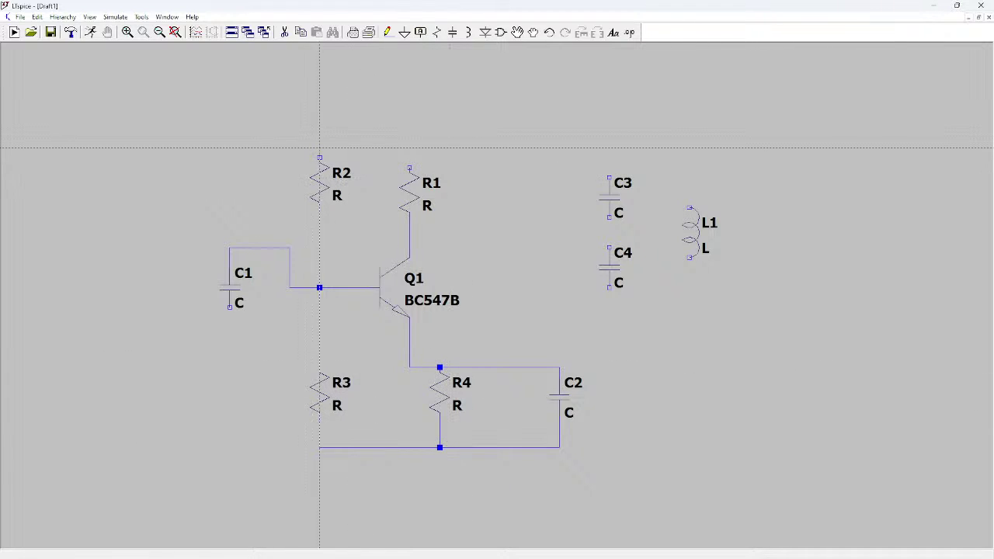
left_click(319, 158)
left_click(409, 166)
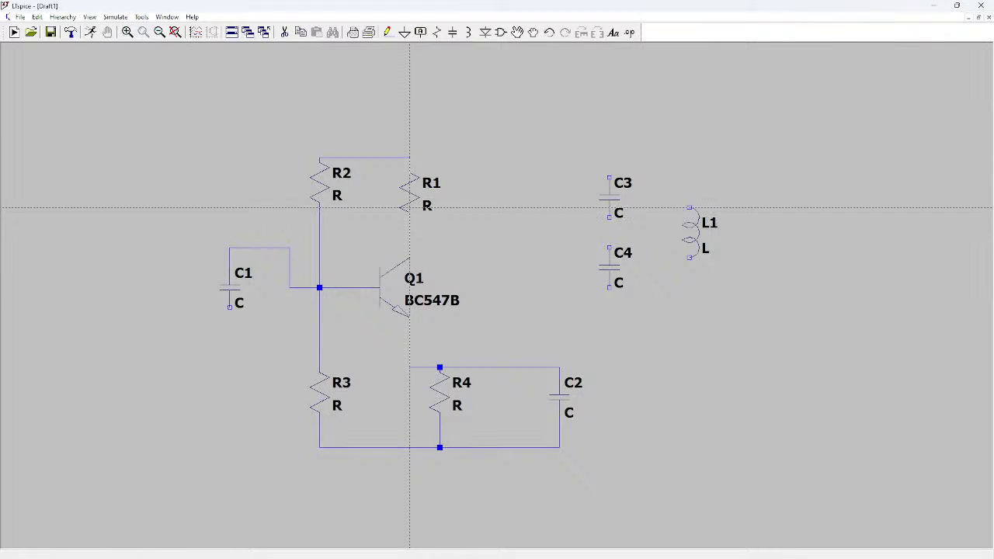
Step: Route a wire from R1's bottom/collector node up and over to C3's top pin
left_click(409, 218)
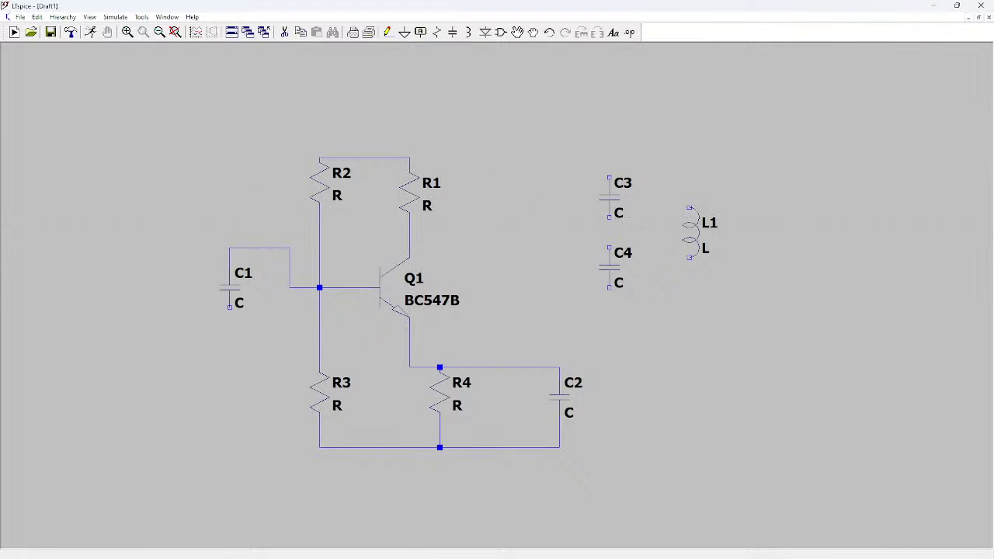
left_click(559, 208)
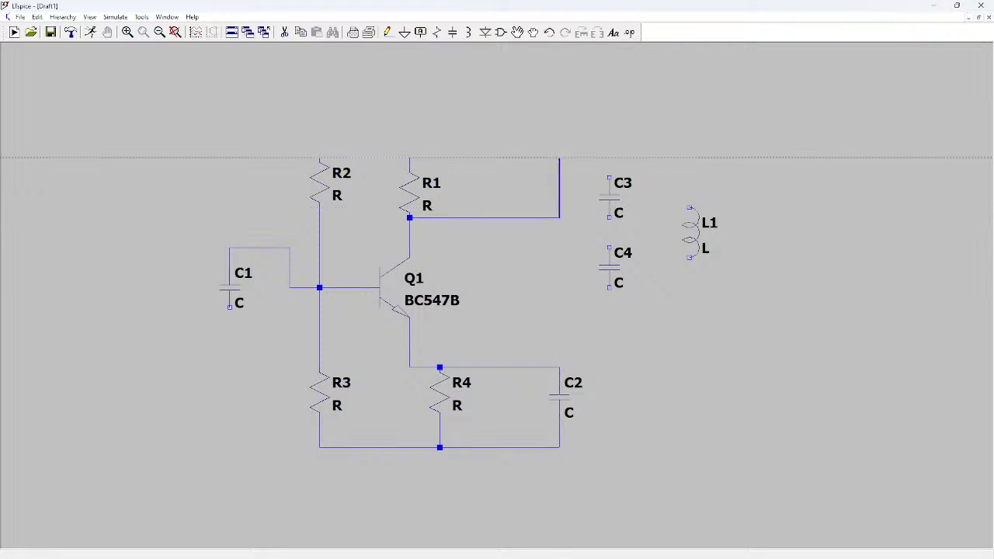
left_click(559, 158)
left_click(609, 178)
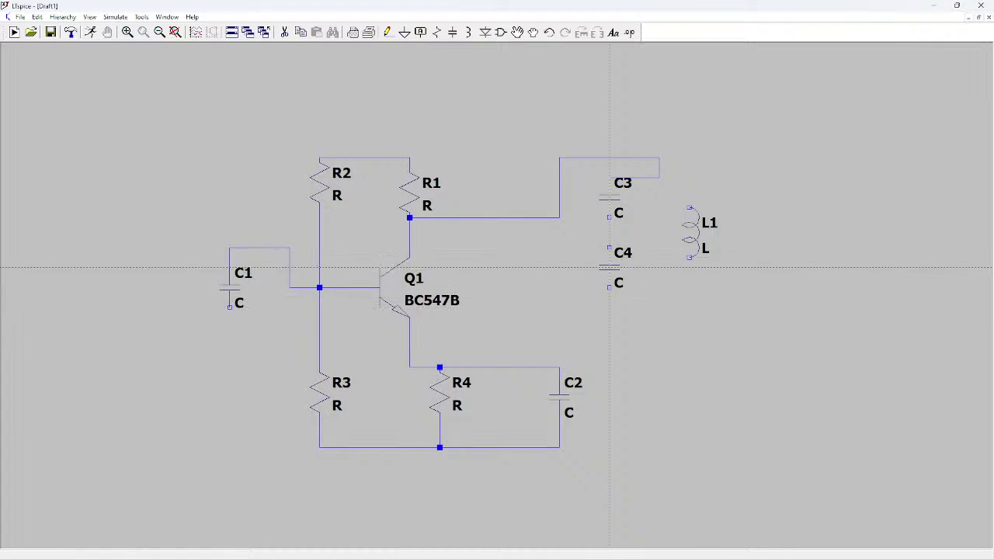
Step: Close the tank: C4's bottom to L1's bottom, L1's top to C3's top, C3 to C4
left_click(609, 286)
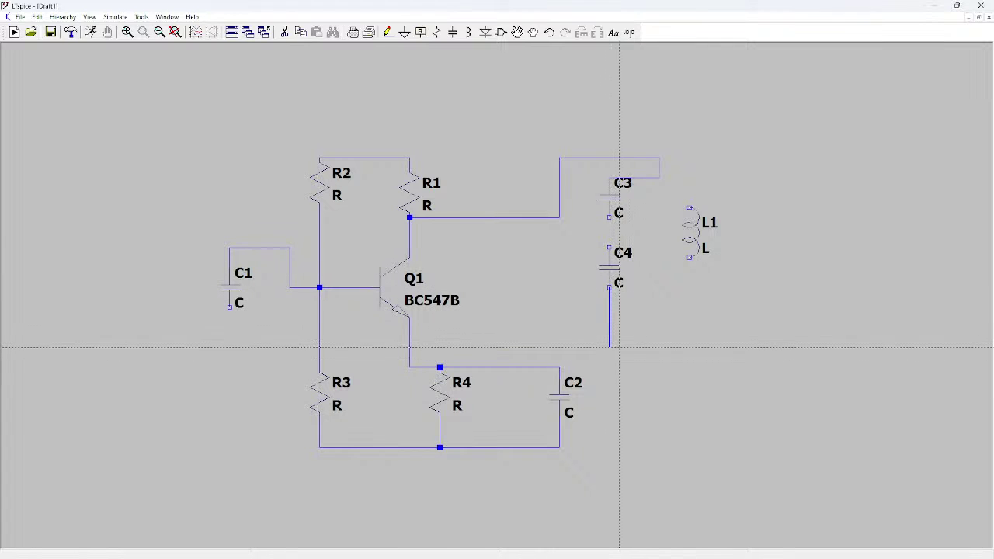
left_click(688, 327)
left_click(688, 257)
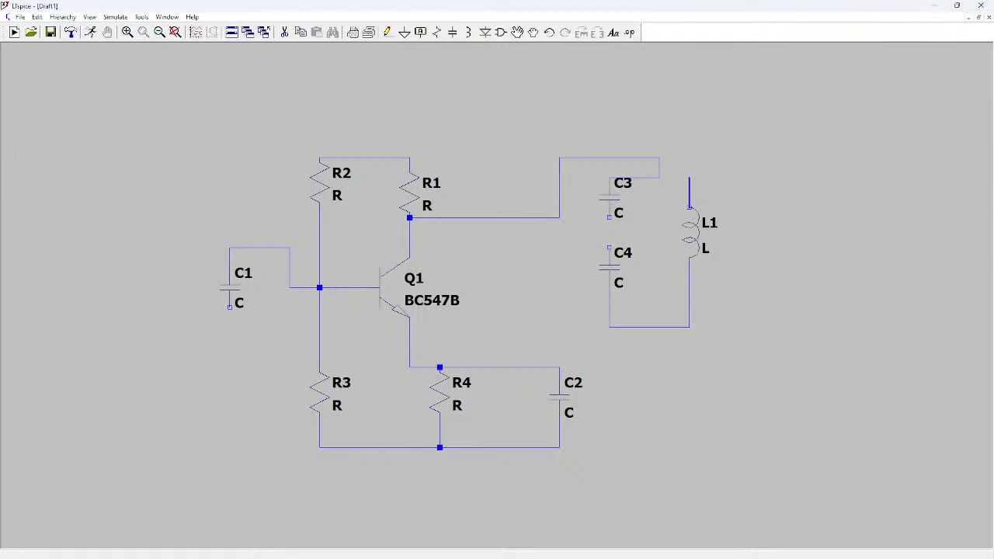
left_click(659, 178)
left_click(609, 216)
left_click(609, 247)
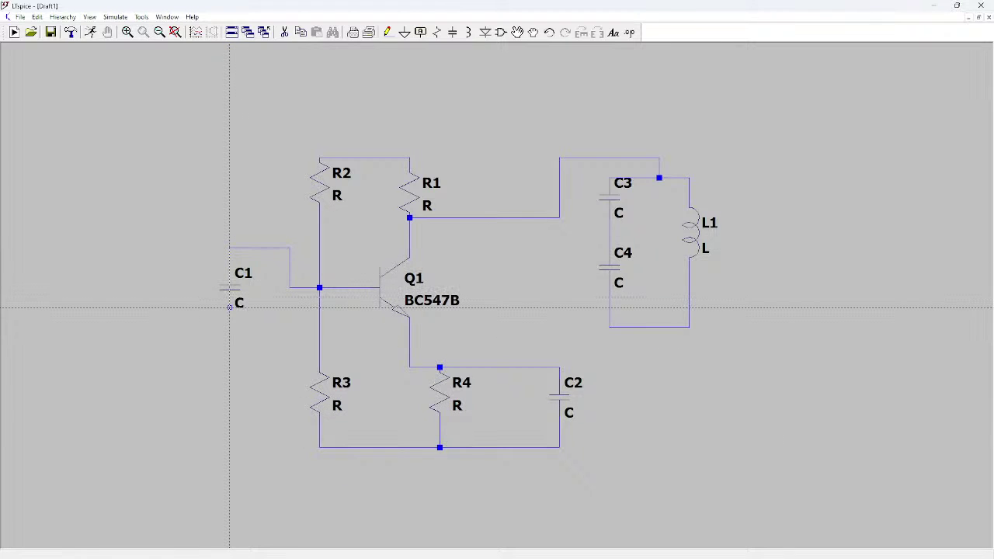
Step: Run C1's bottom pin along a bottom wire to the tank's bottom node and delete the leftover stub
left_click(220, 308)
left_click(220, 497)
left_click(669, 497)
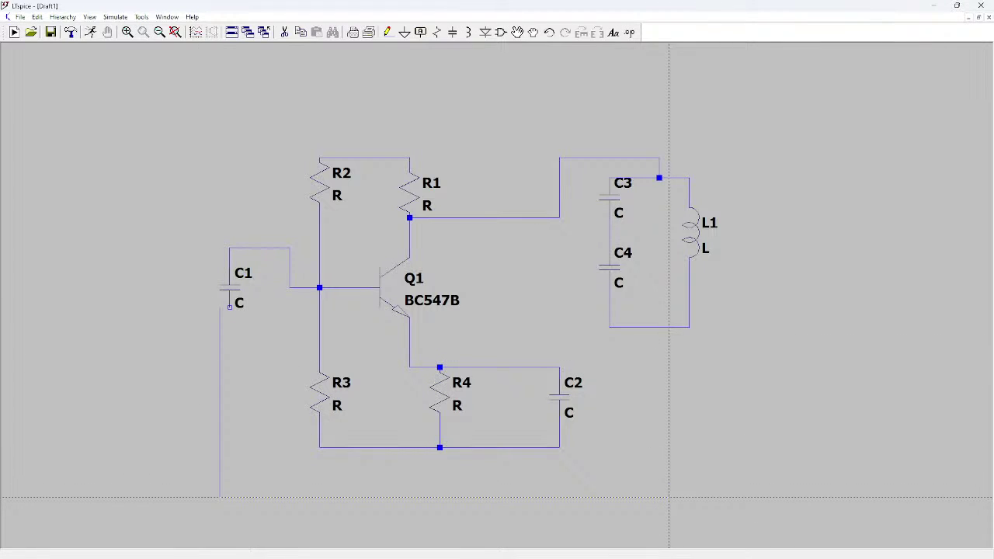
right_click(669, 496)
left_click(650, 327)
left_click(649, 497)
right_click(459, 108)
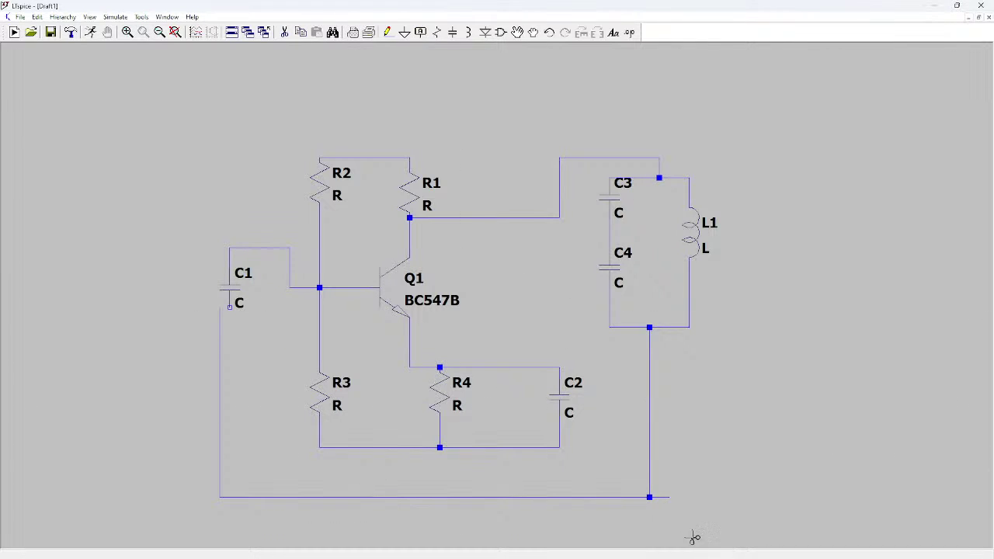
left_click(666, 497)
Step: Place ground symbols under R4, next to C4 and above R1
left_click(405, 33)
left_click(439, 461)
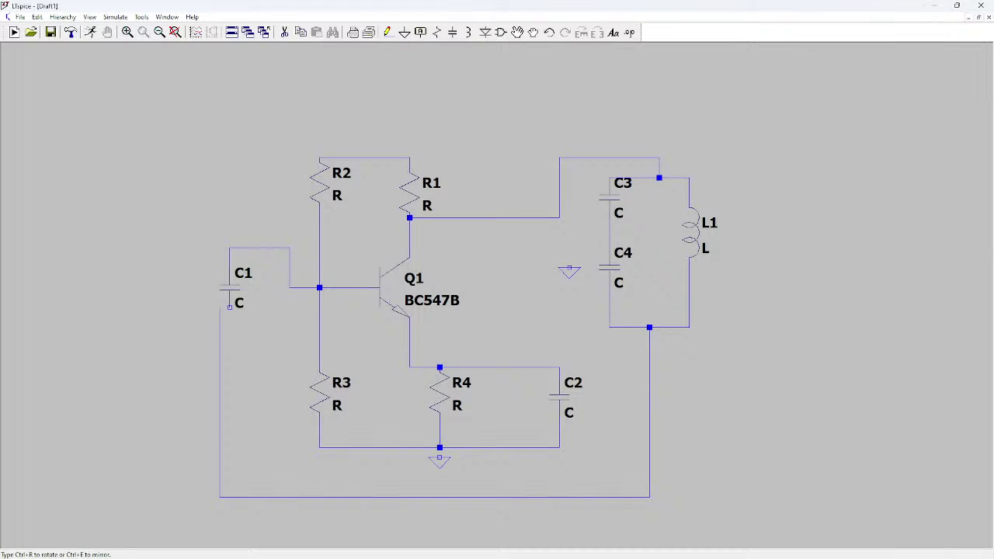
left_click(559, 260)
left_click(440, 130)
key("Escape")
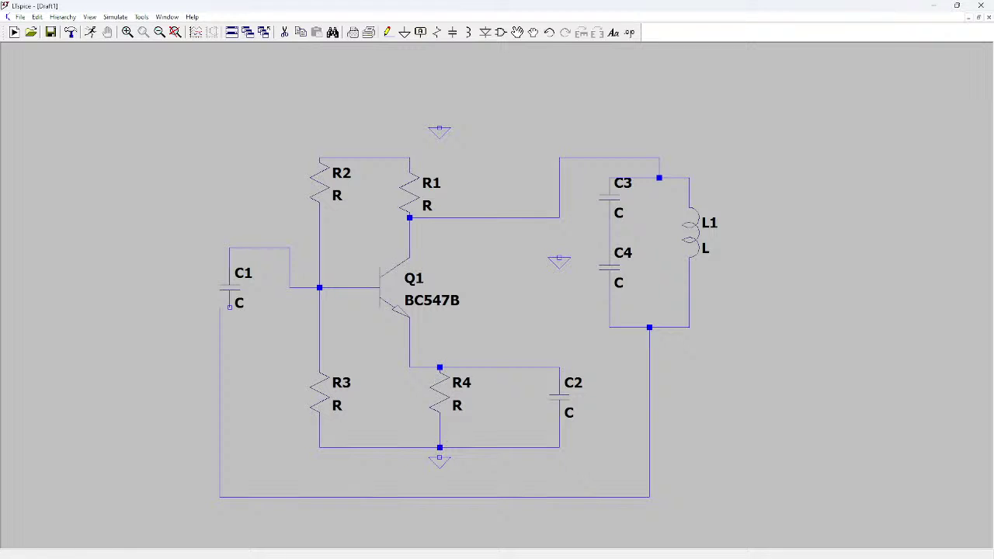
Step: Wire the C3–C4 junction to the ground symbol beside C4
key("F3")
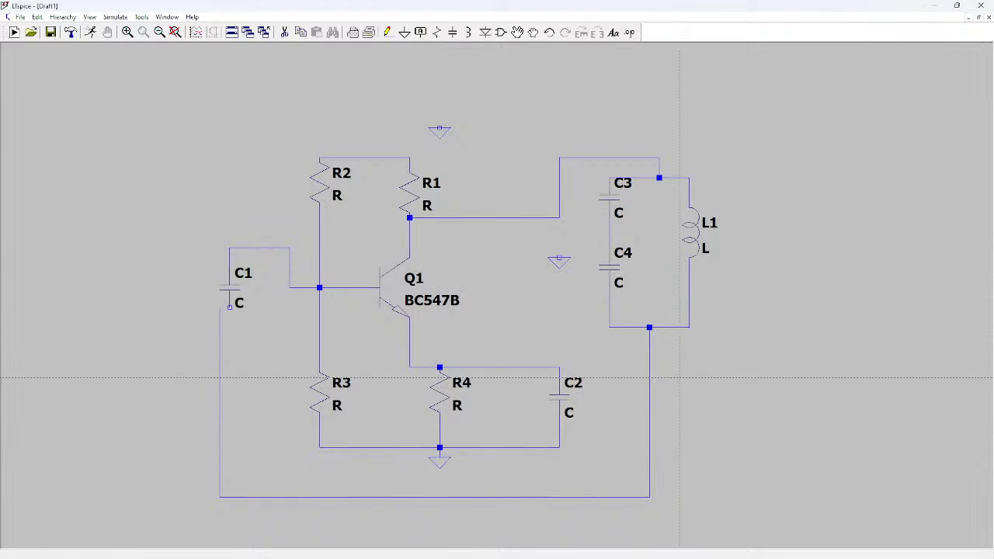
left_click(609, 237)
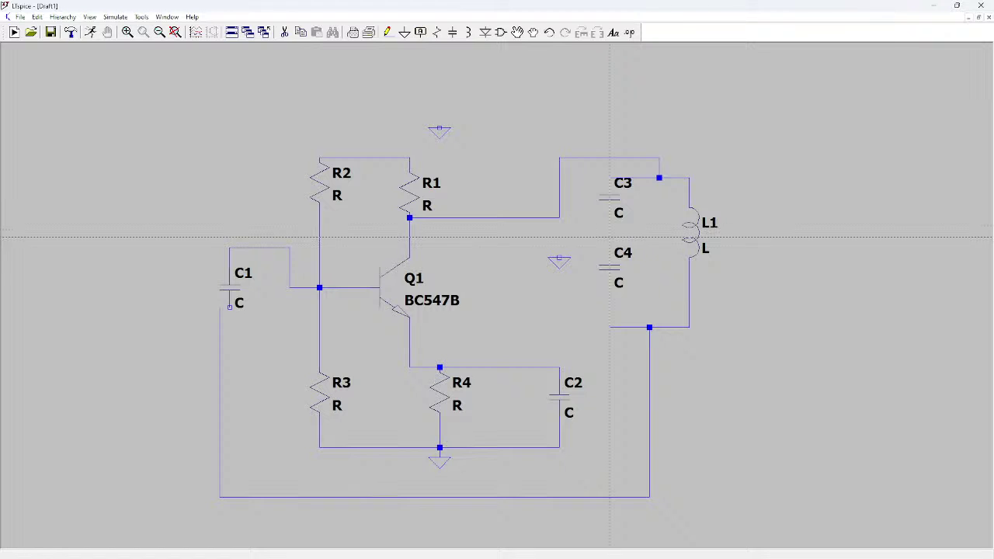
left_click(559, 256)
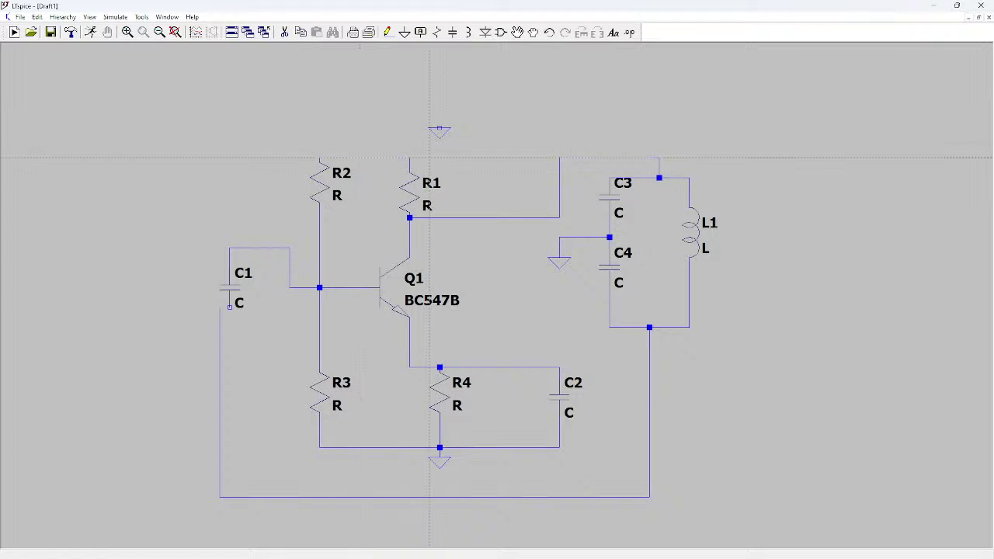
Step: Place a rotated 'cell' DC source V1 above the circuit
left_click(501, 32)
type("cel")
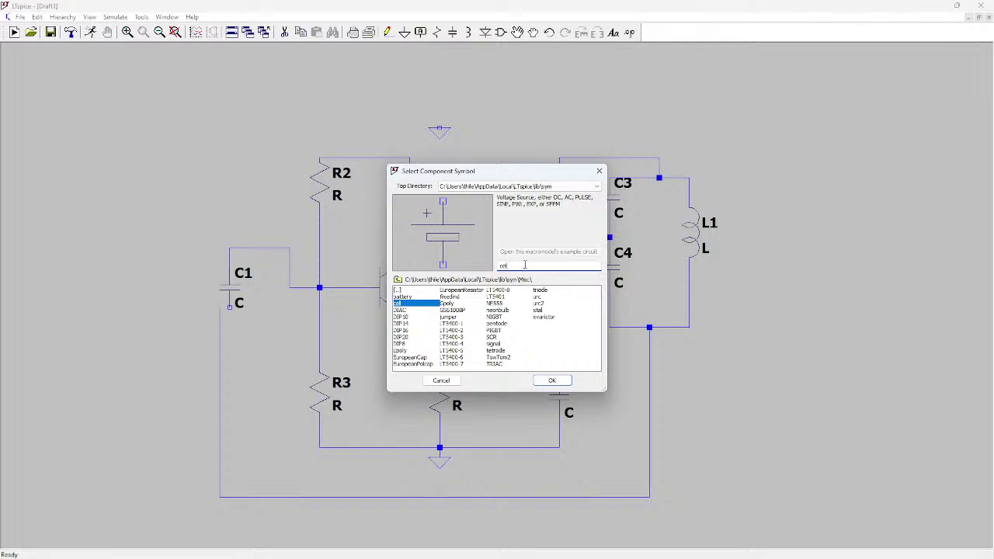
left_click(426, 307)
left_click(552, 380)
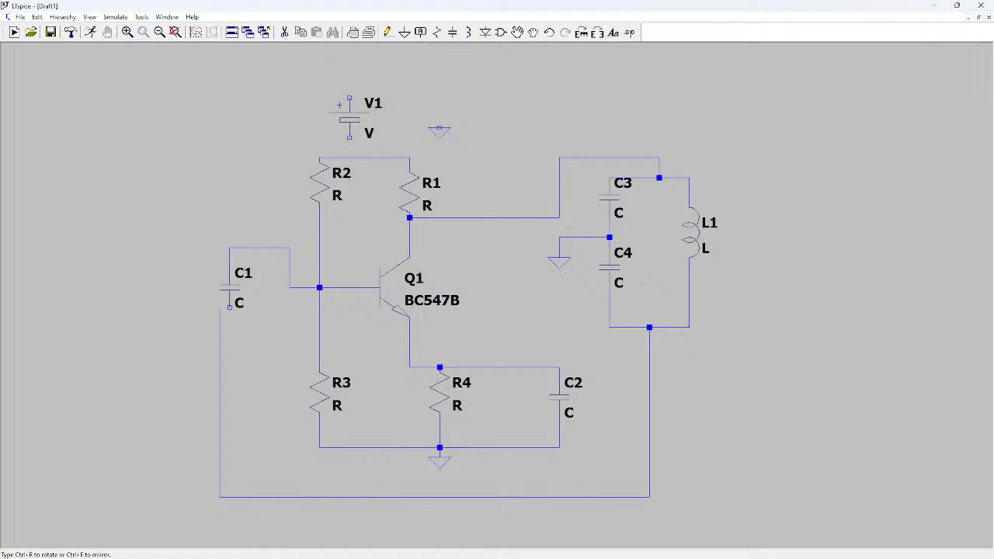
key("ctrl+r")
key("ctrl+r")
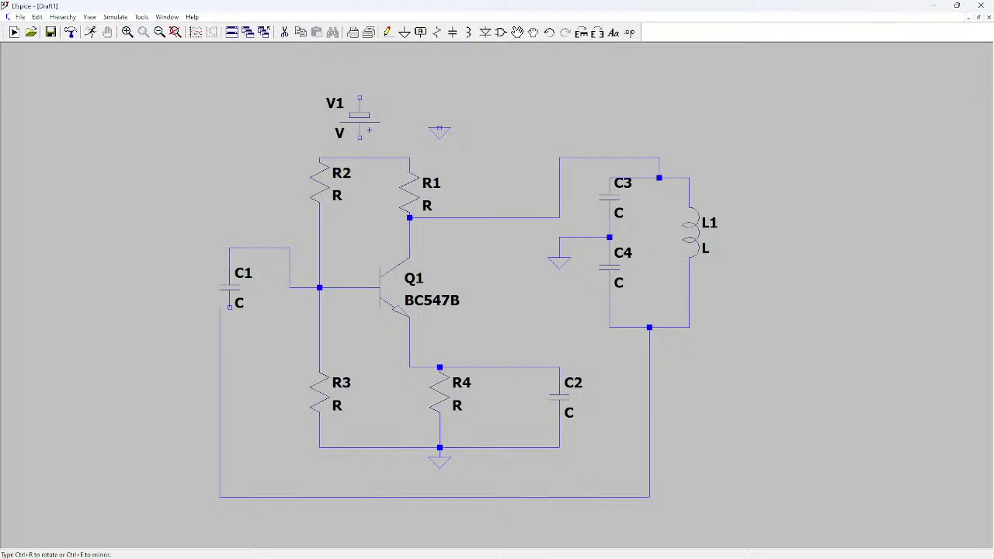
left_click(359, 108)
key("Escape")
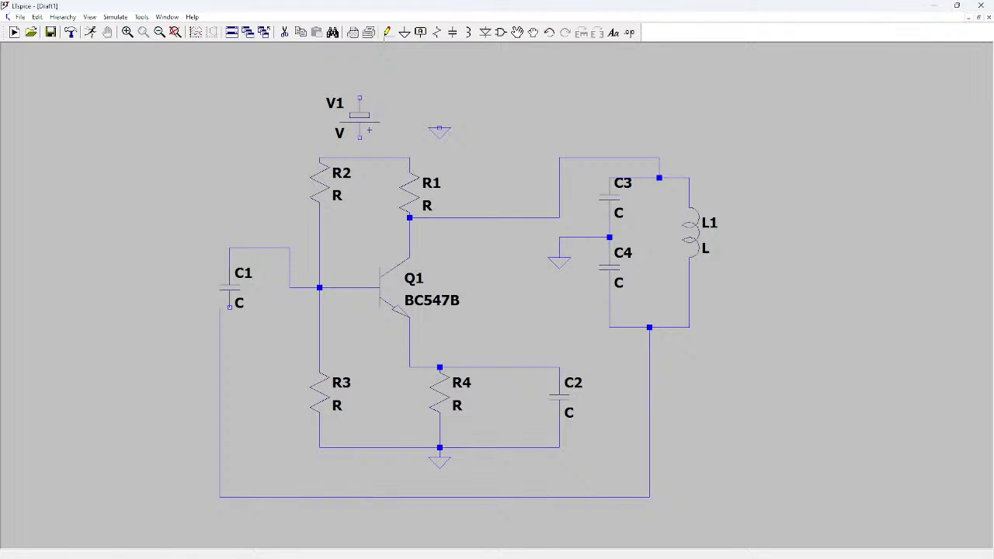
Step: Wire V1 between the top supply wire and ground, and C1's lower end to the bottom wire
left_click(386, 32)
left_click(360, 158)
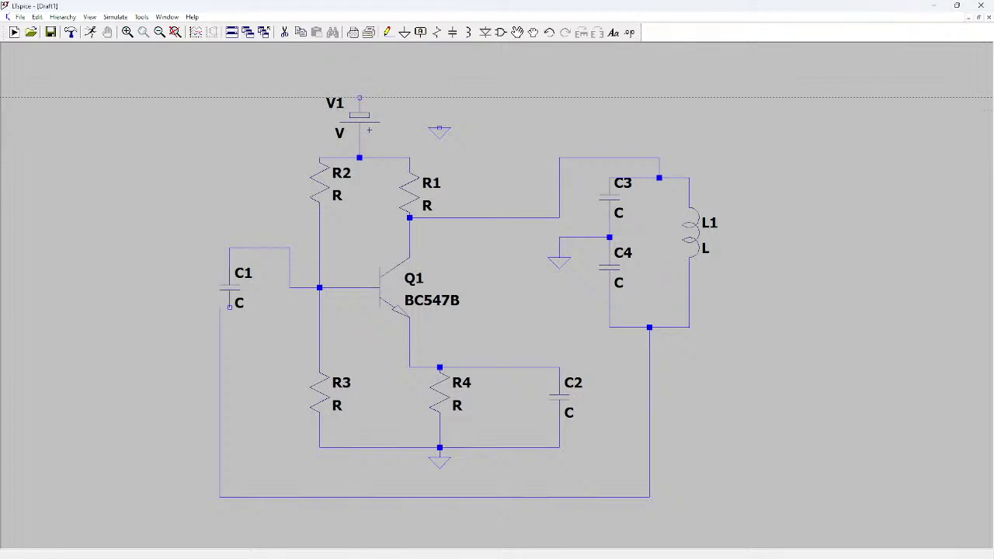
left_click(359, 78)
left_click(439, 78)
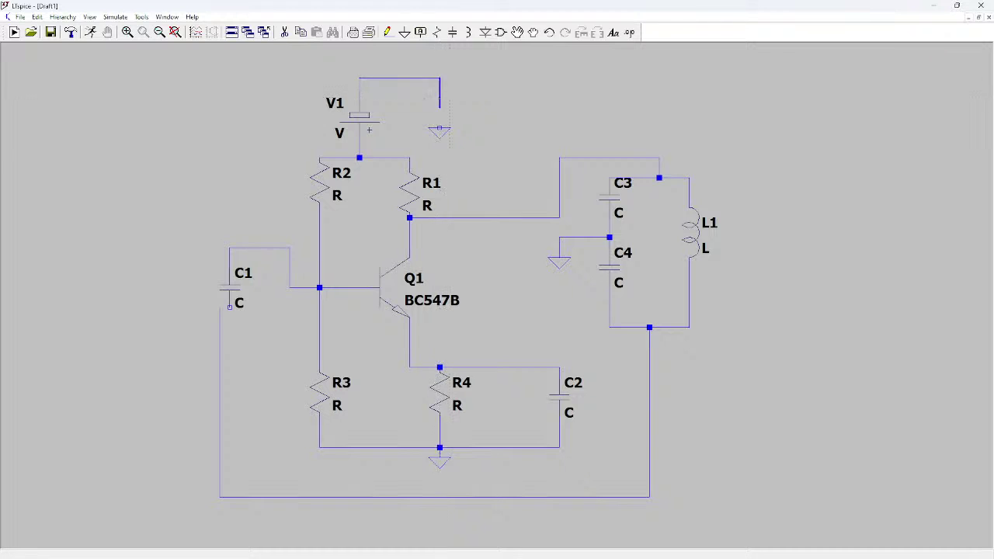
left_click(439, 128)
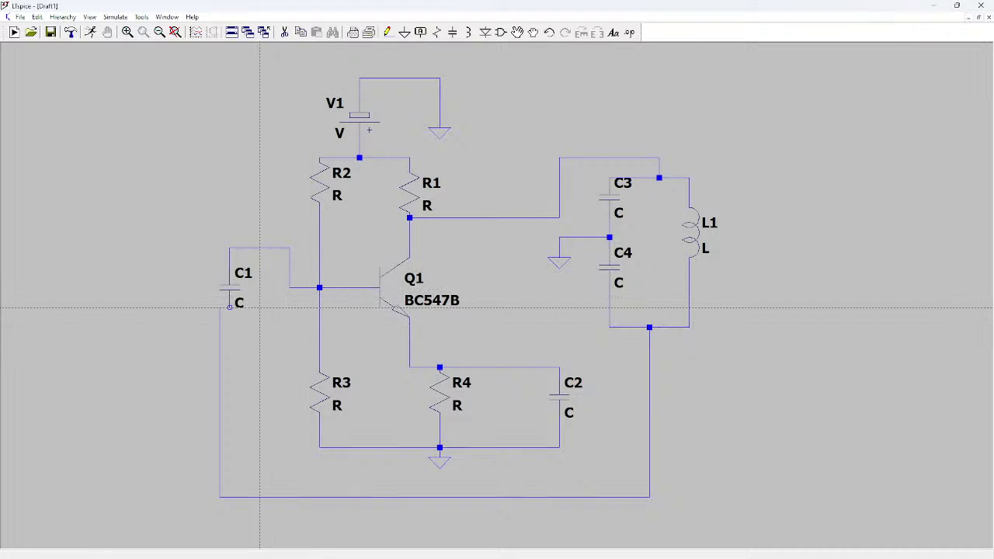
left_click(220, 306)
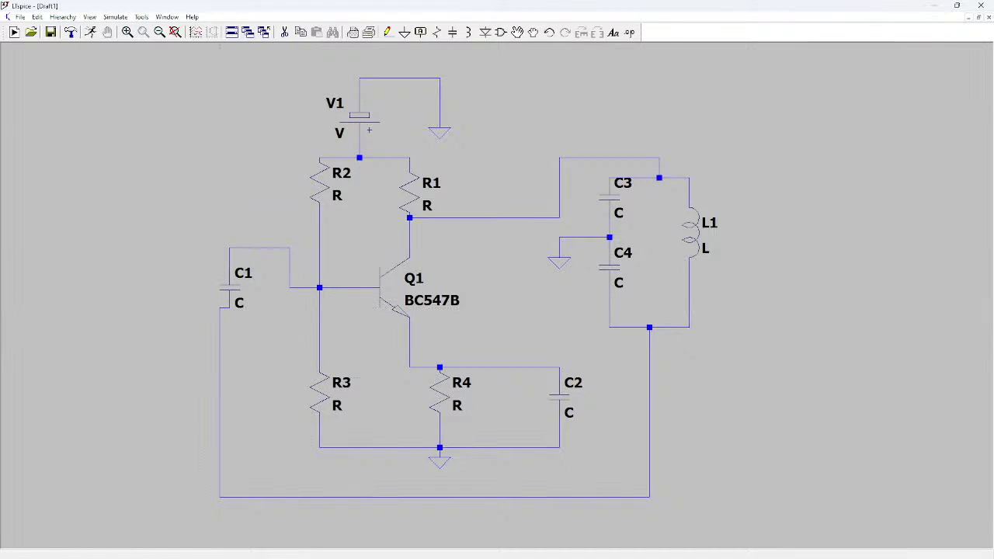
left_click(219, 497)
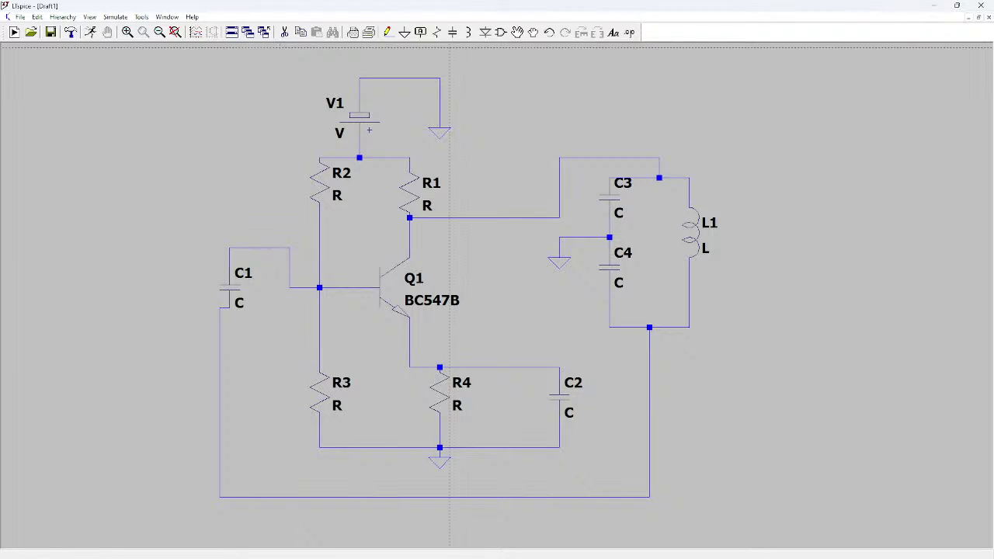
Step: Set C1 to .1µ and R2 to 47k
key("Escape")
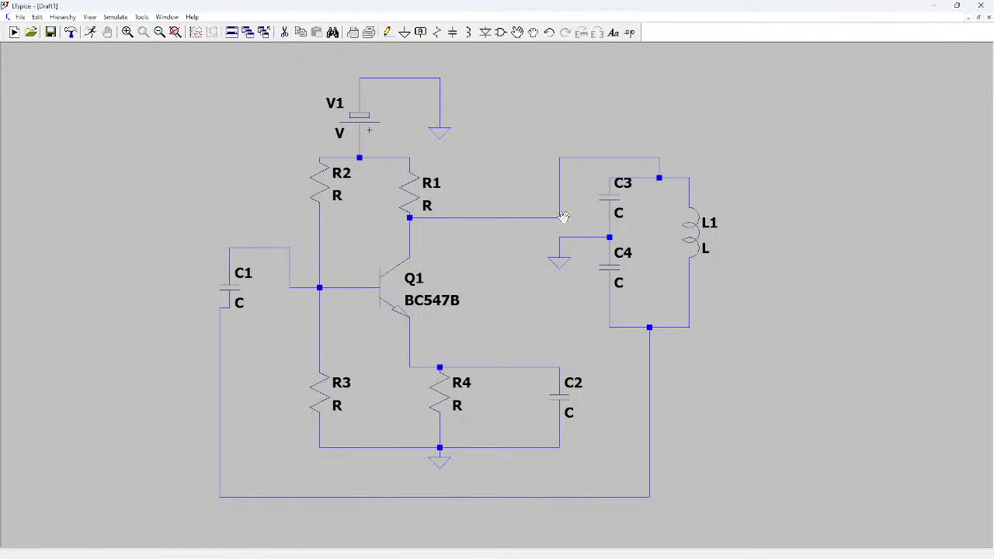
right_click(243, 289)
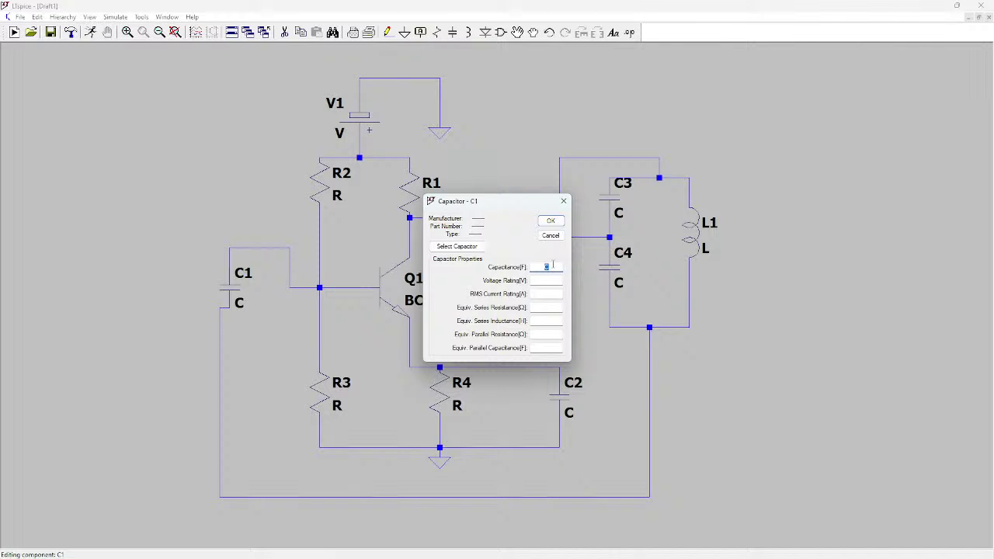
key("BackSpace")
left_click(551, 220)
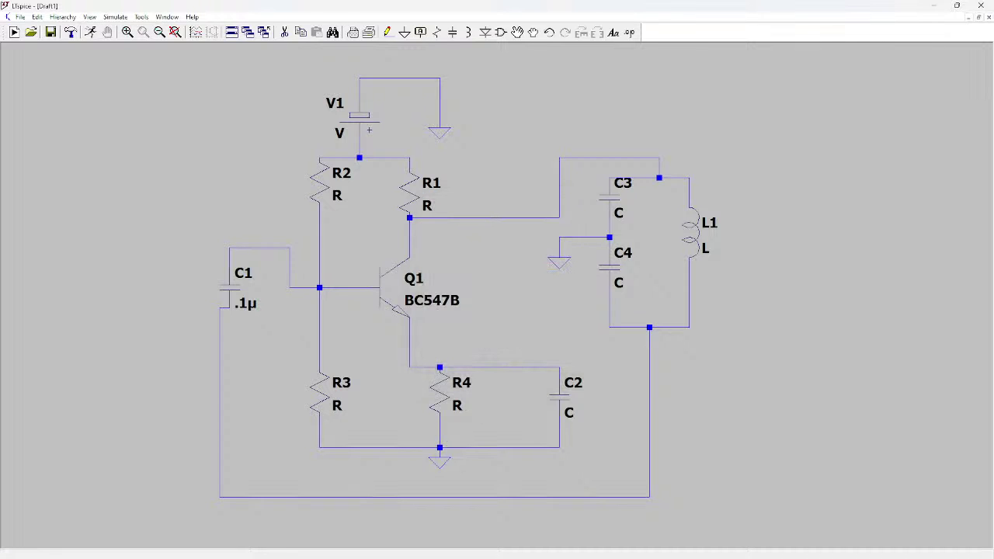
right_click(333, 196)
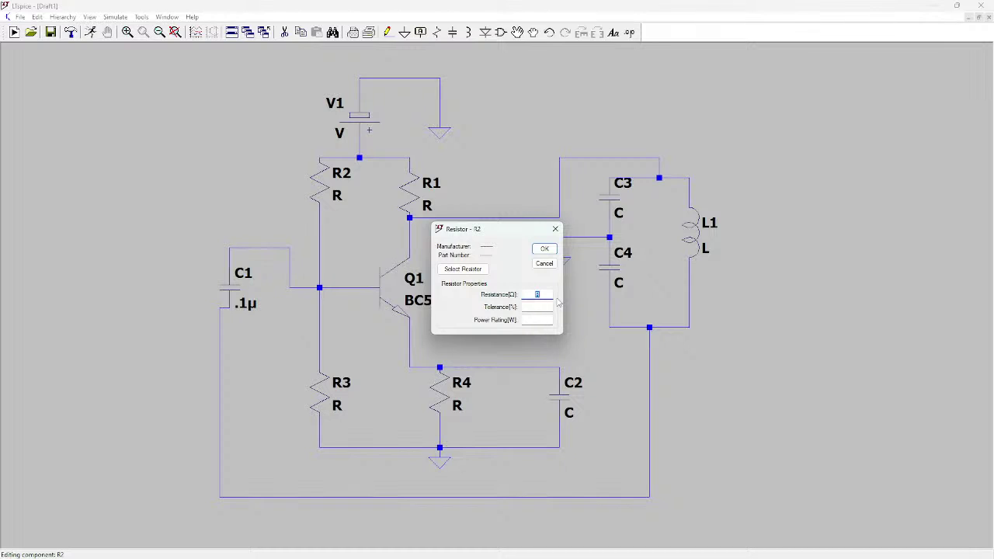
type("47k")
left_click(544, 249)
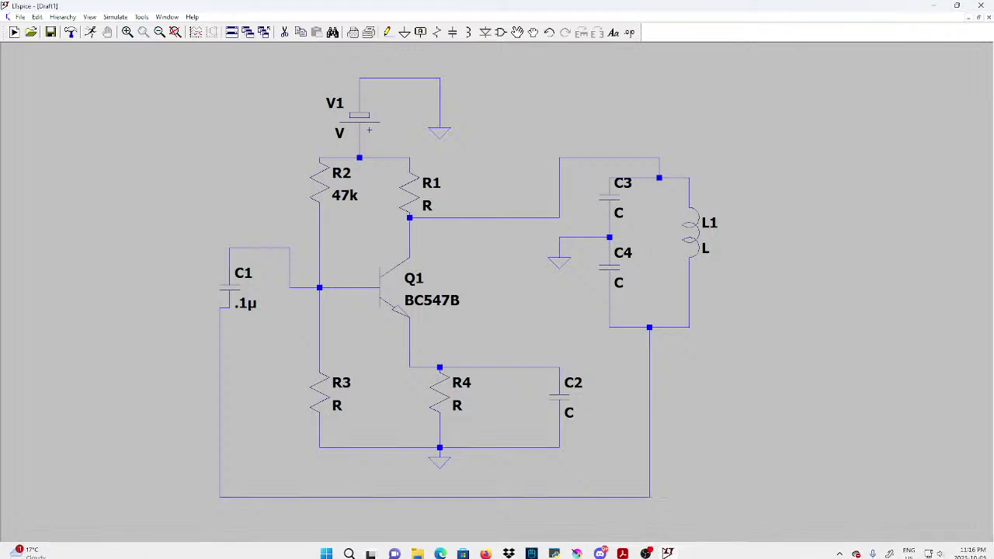
Step: Set R3 to 10k, R4 to 470 and R1 to 2.2k
right_click(340, 386)
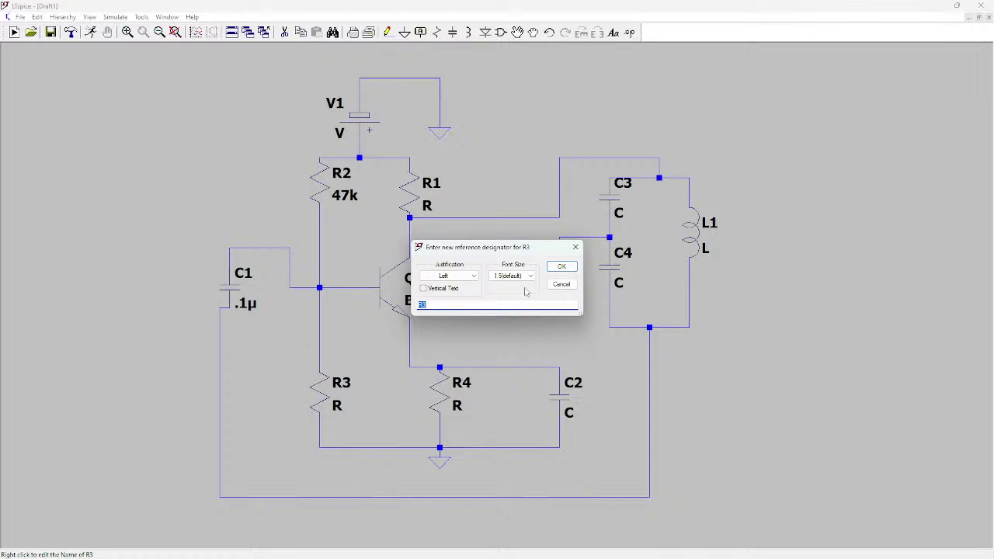
left_click(575, 247)
right_click(323, 413)
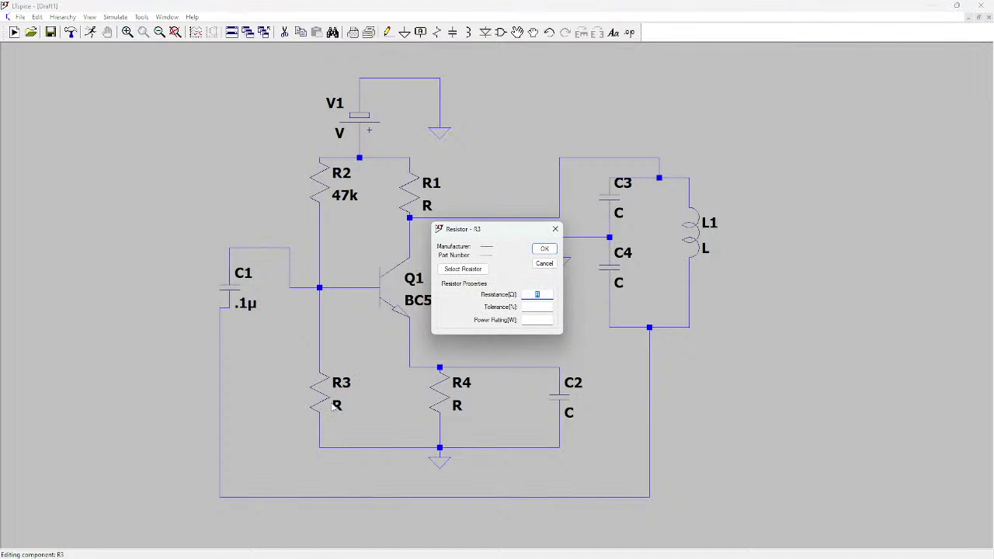
type("10k")
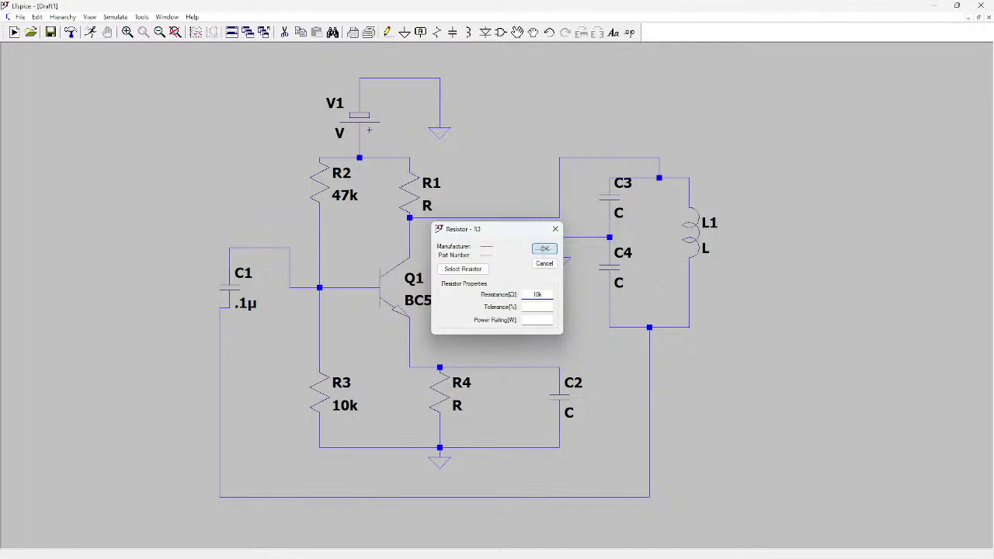
left_click(543, 249)
right_click(444, 400)
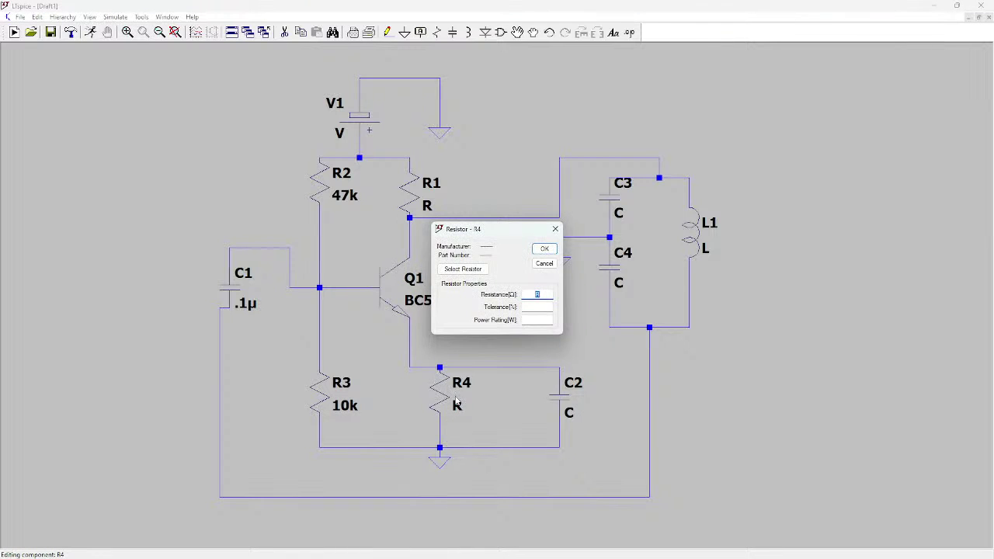
type("470")
left_click(544, 248)
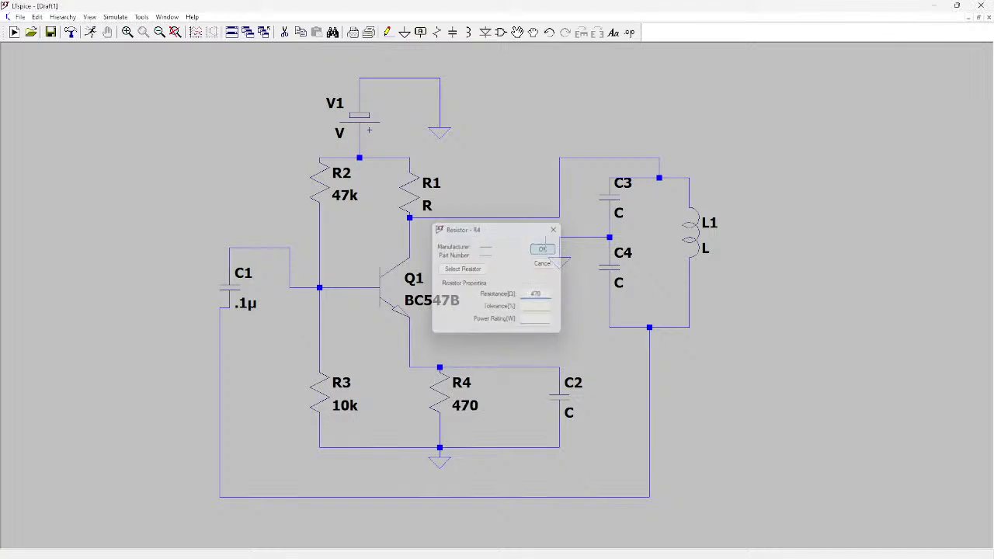
right_click(411, 194)
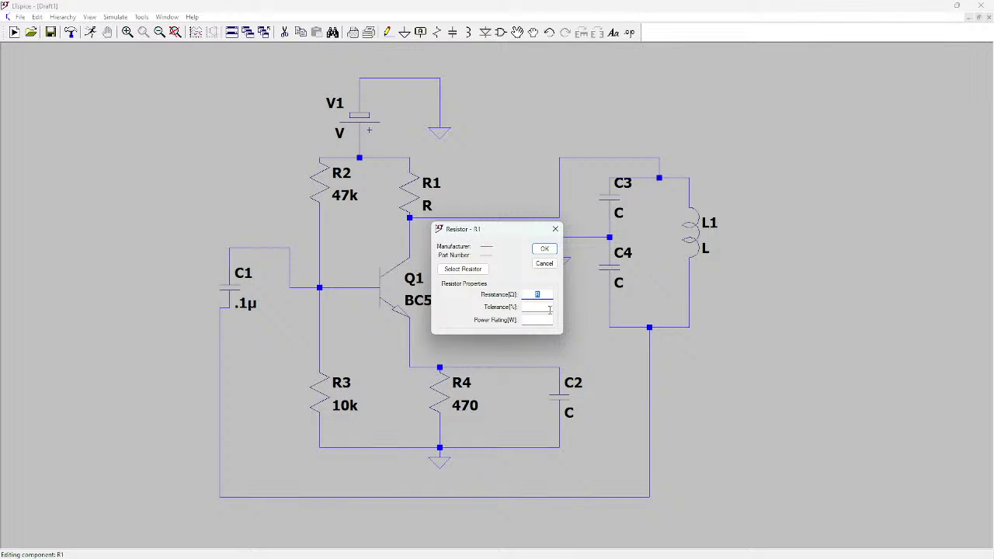
type("2.2k")
left_click(546, 250)
Step: Set C2 to .1µ, C3 to 50.7 and C4 to 50.7n
right_click(557, 399)
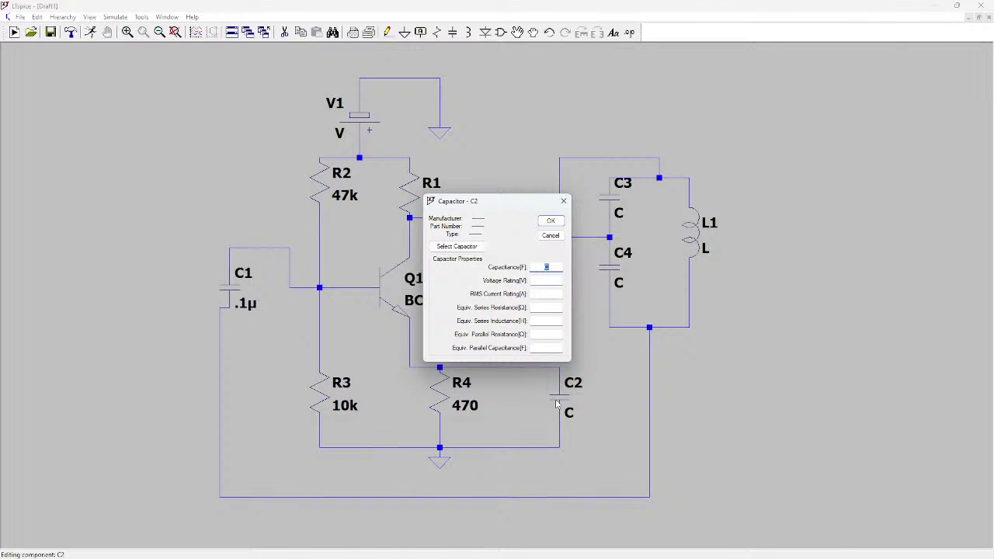
type("1")
left_click(551, 221)
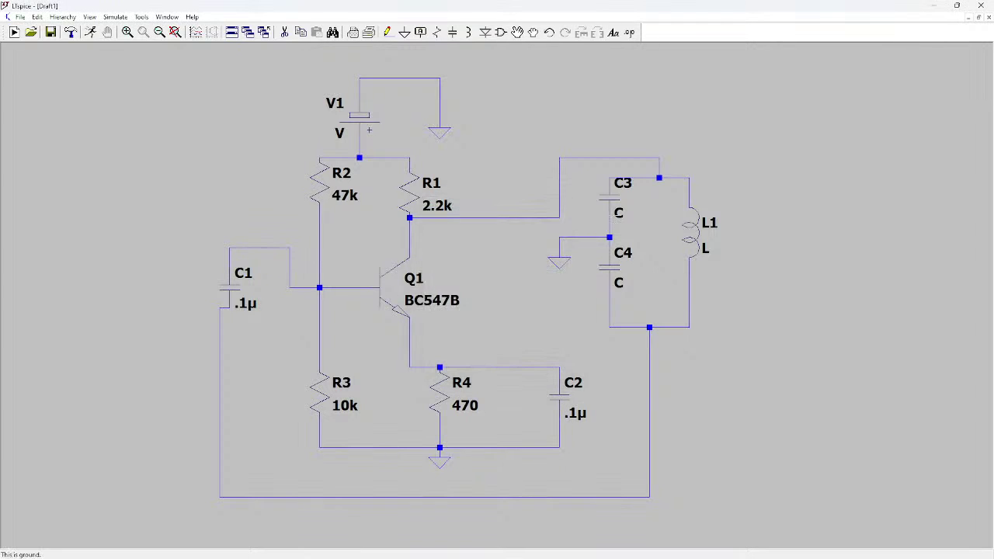
right_click(612, 204)
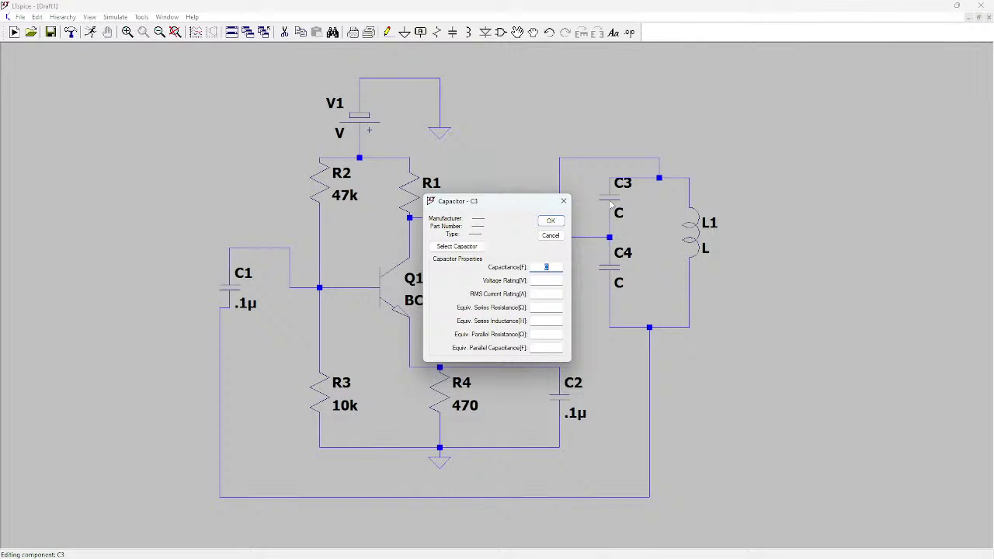
type("50.7")
left_click(550, 221)
right_click(621, 270)
type("50.7n")
left_click(550, 221)
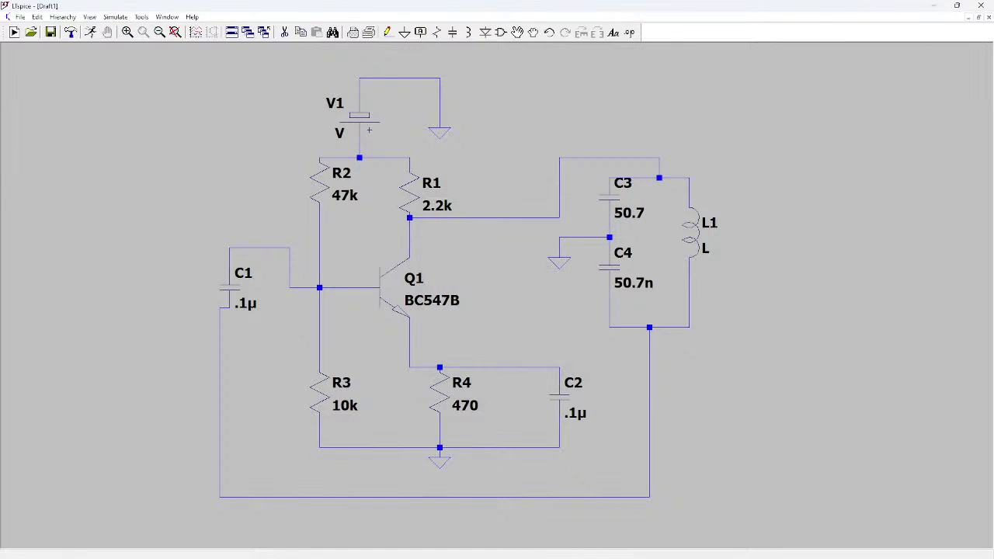
Step: Set L1's inductance to .1m and V1's DC value to 10
right_click(697, 245)
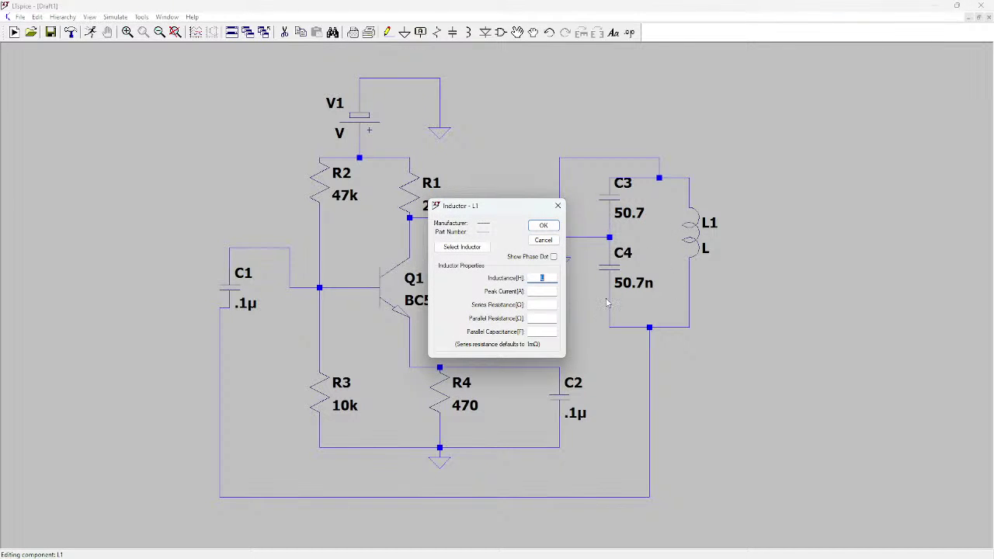
key("BackSpace")
type(".1m")
left_click(543, 225)
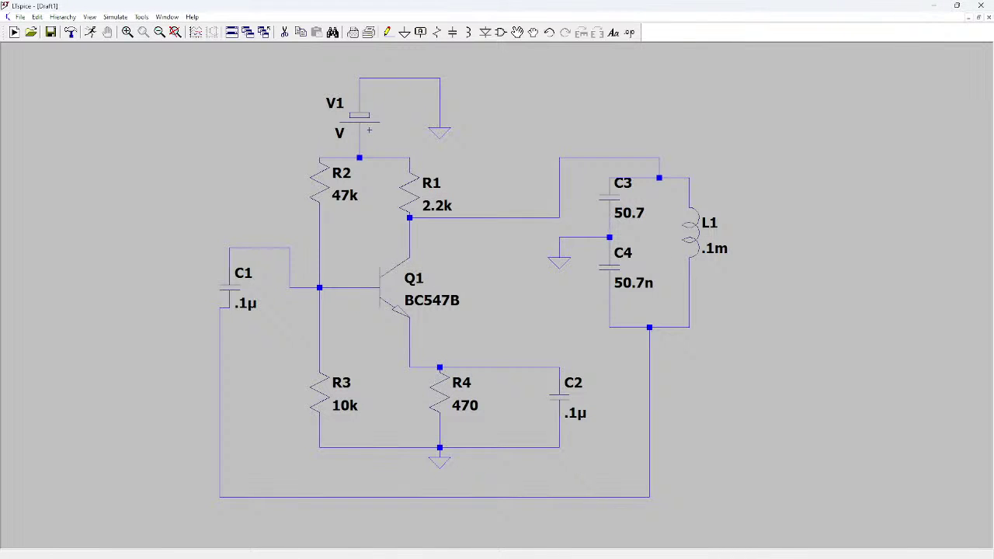
right_click(364, 122)
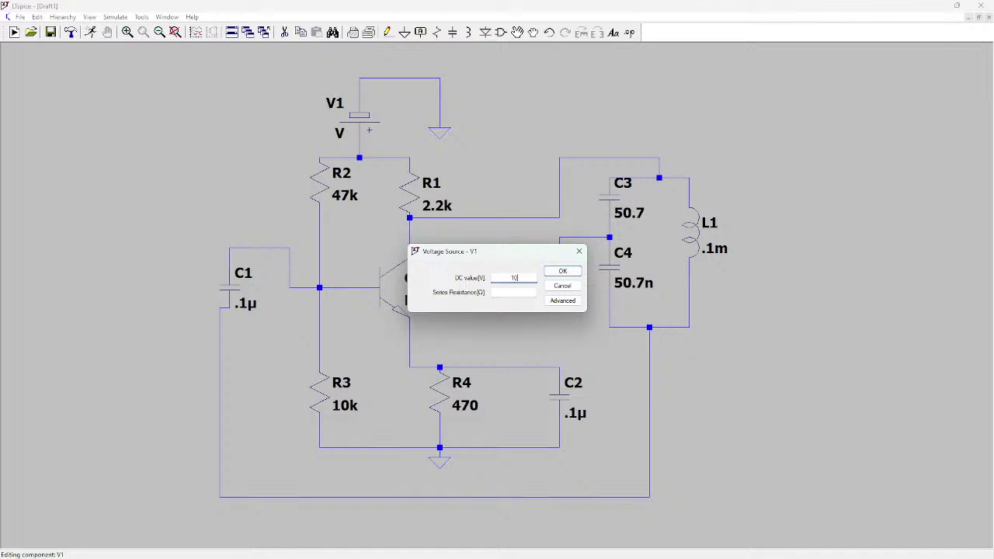
left_click(572, 274)
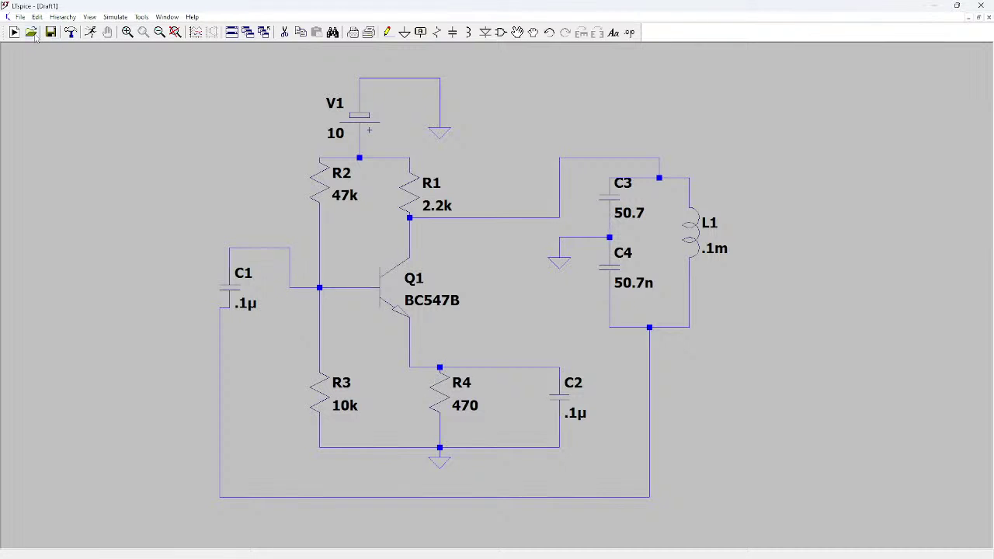
Step: Run a 10ms transient simulation and plot V(n002), a flat line near 5.174 V
left_click(87, 34)
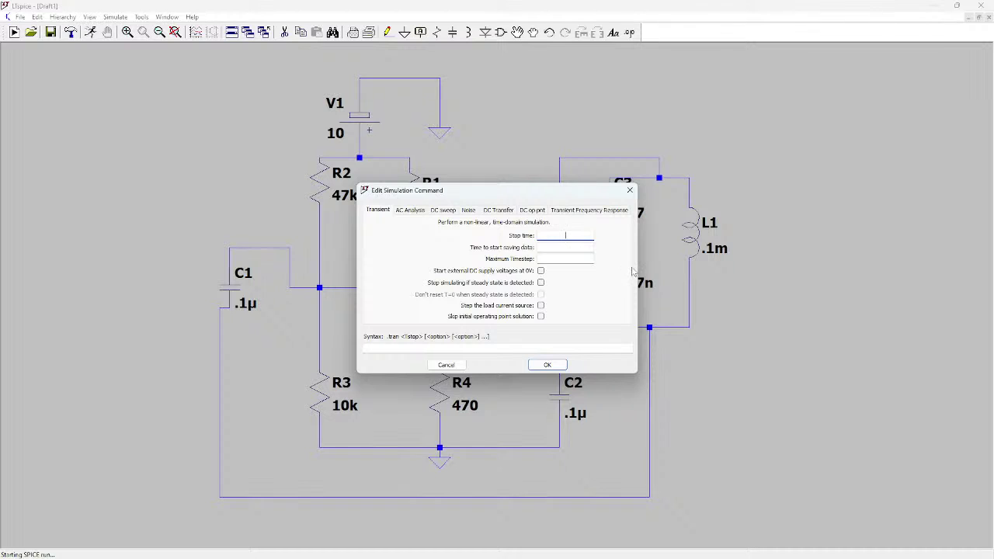
type("10ms")
left_click(556, 366)
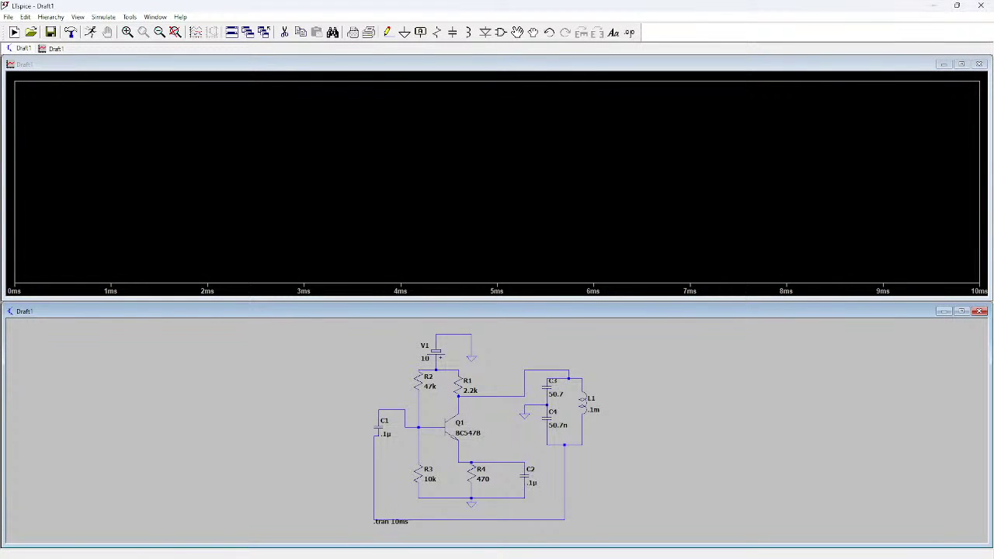
left_click(582, 375)
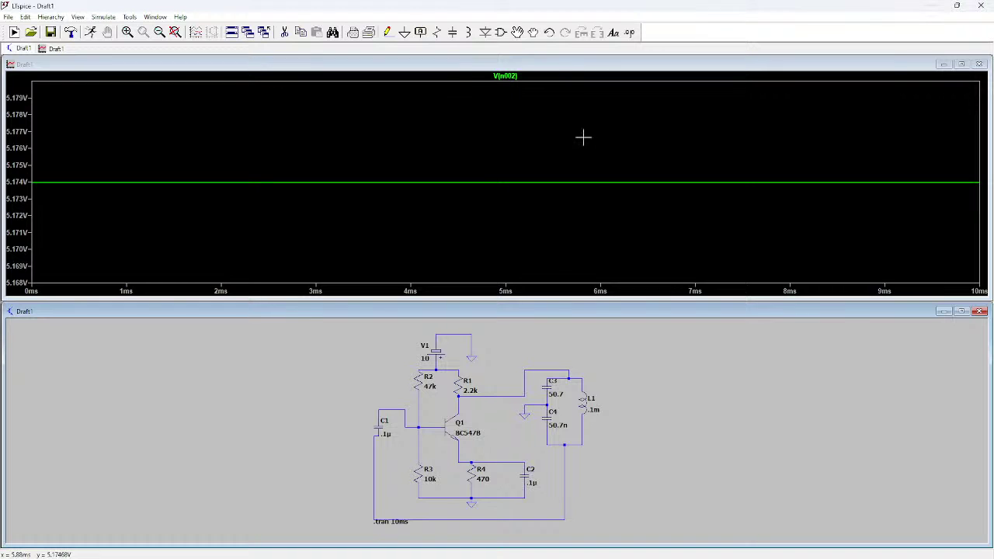
Step: Delete the V(n002) trace through its Expression Editor
right_click(517, 77)
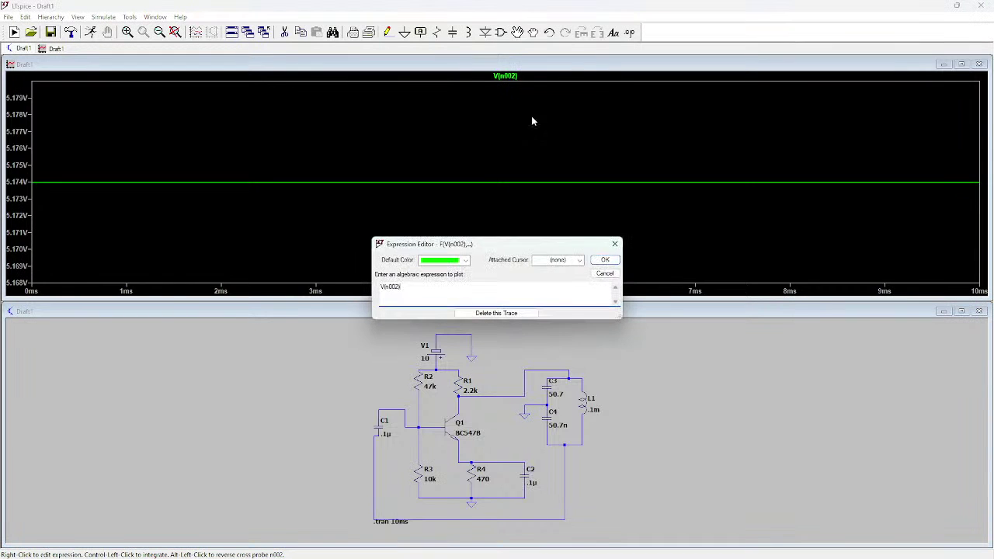
left_click(519, 314)
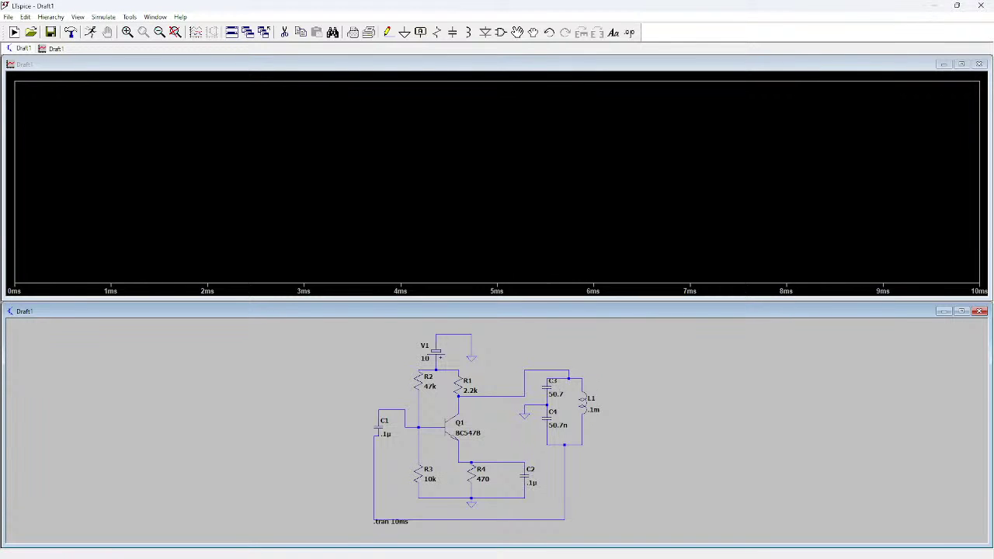
Step: Check C3's value and name unchanged, then close the plot and enlarge the schematic window
right_click(555, 394)
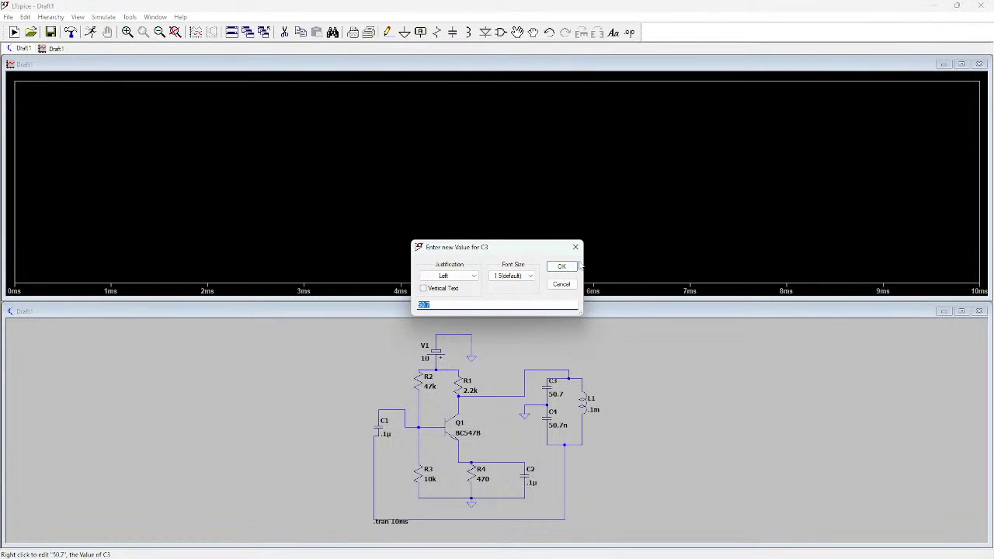
left_click(575, 246)
right_click(559, 395)
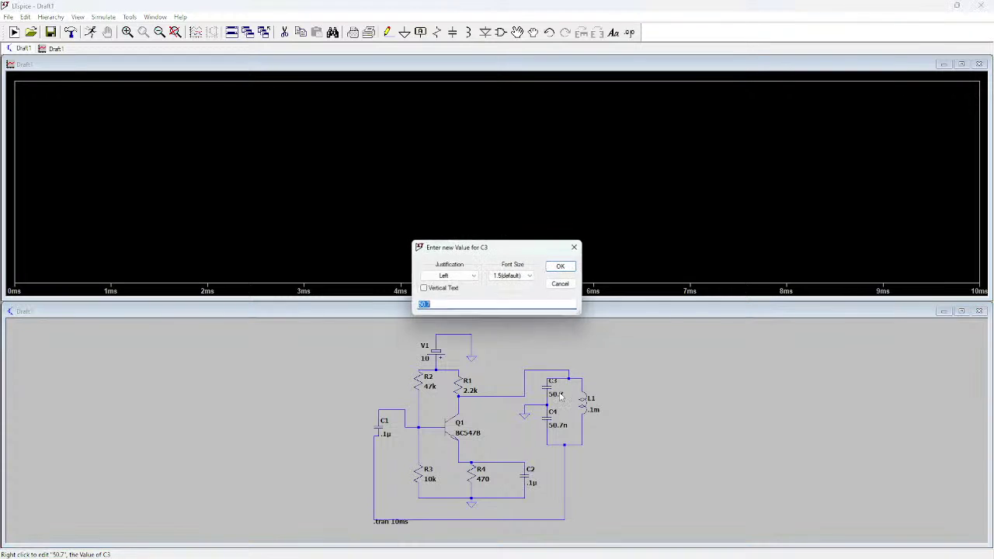
left_click(572, 247)
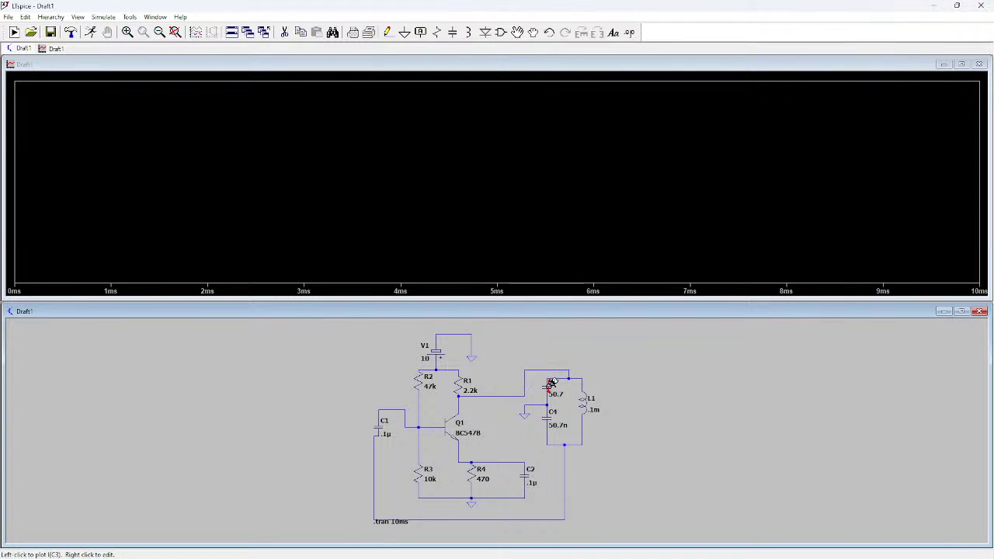
right_click(551, 381)
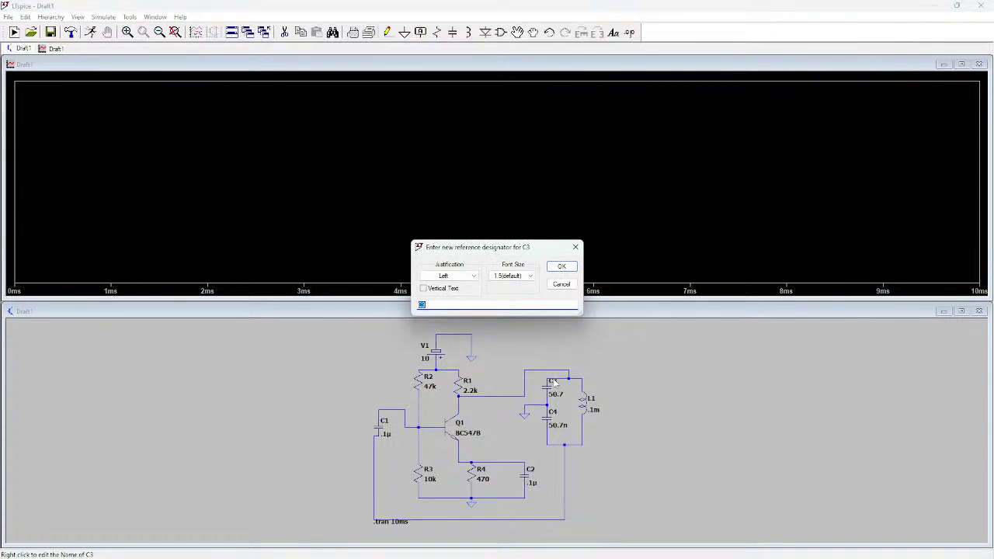
left_click(561, 266)
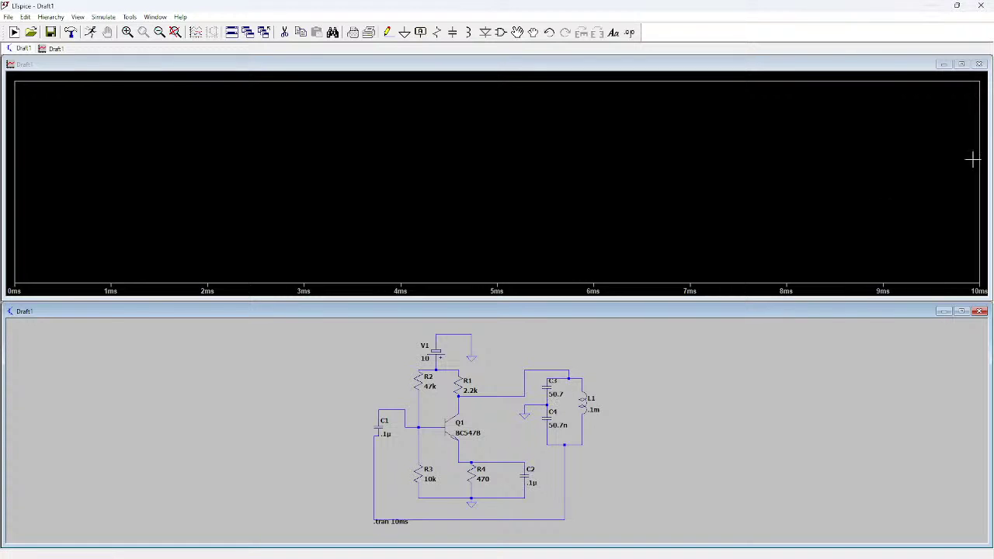
left_click(980, 64)
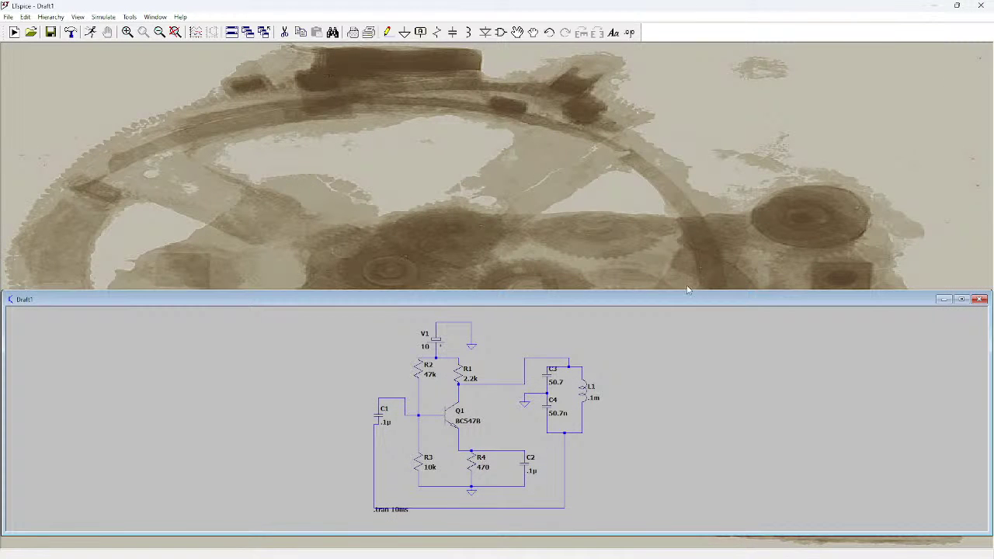
left_click_drag(682, 291, 665, 42)
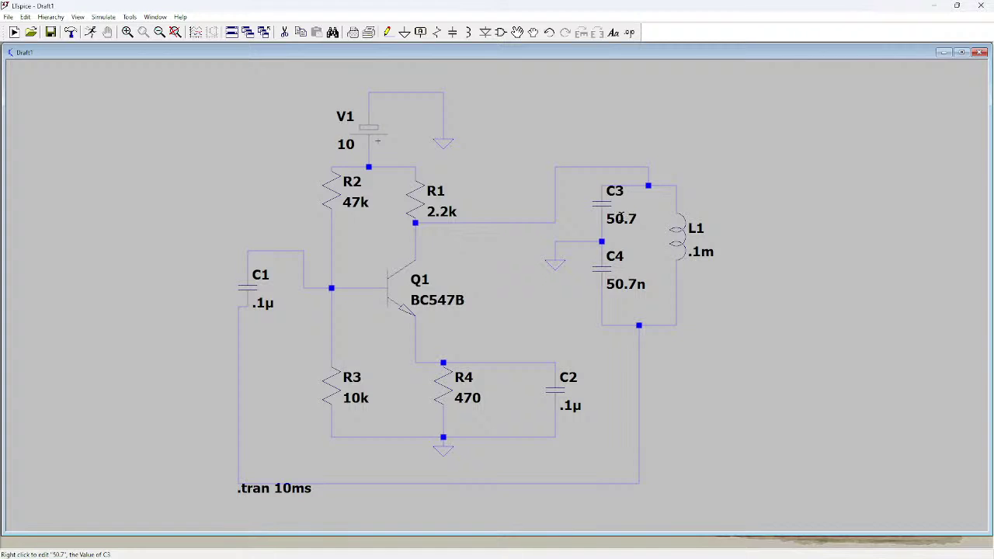
Step: Open and dismiss C3's value and the .tran 10ms directive editors without changes
right_click(623, 217)
left_click(575, 247)
right_click(633, 221)
key("Return")
right_click(611, 214)
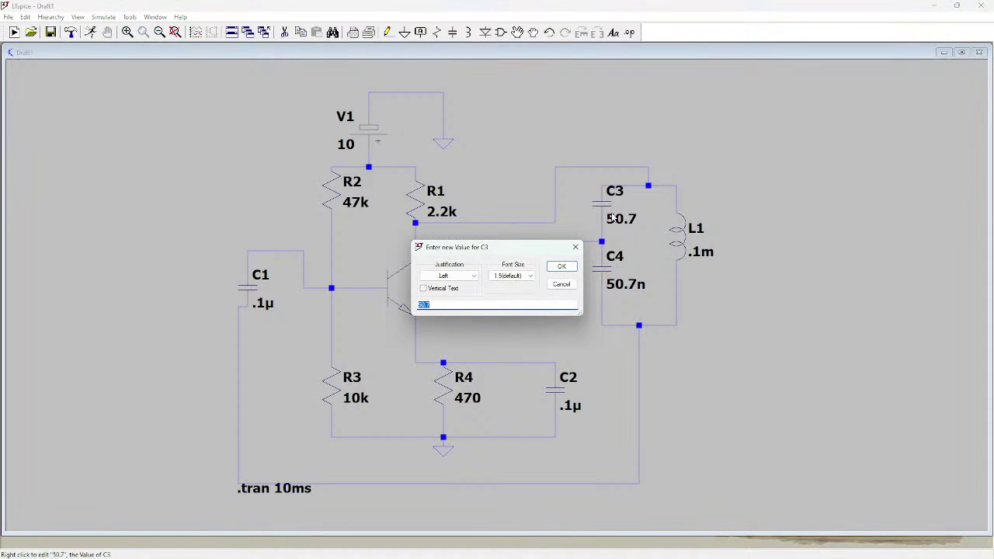
left_click(575, 247)
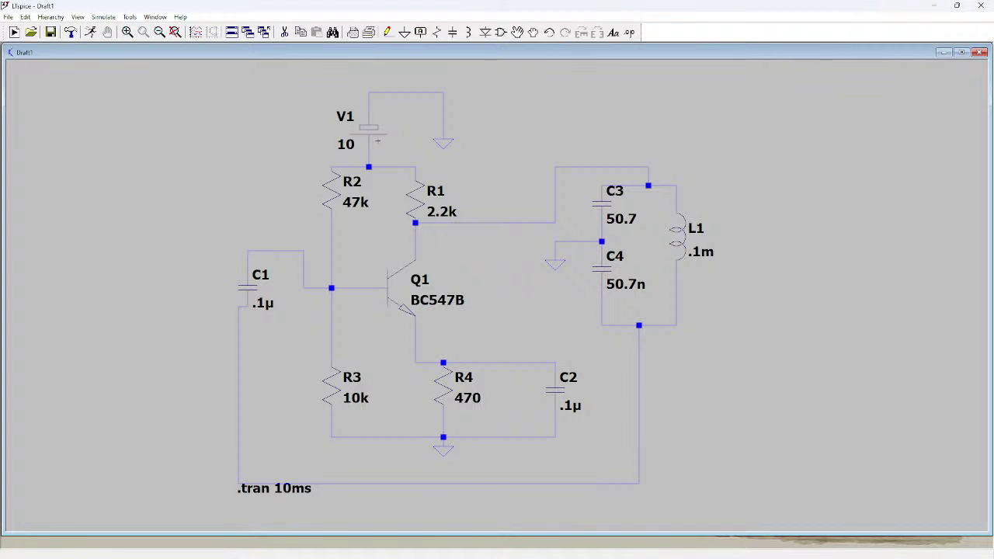
right_click(303, 489)
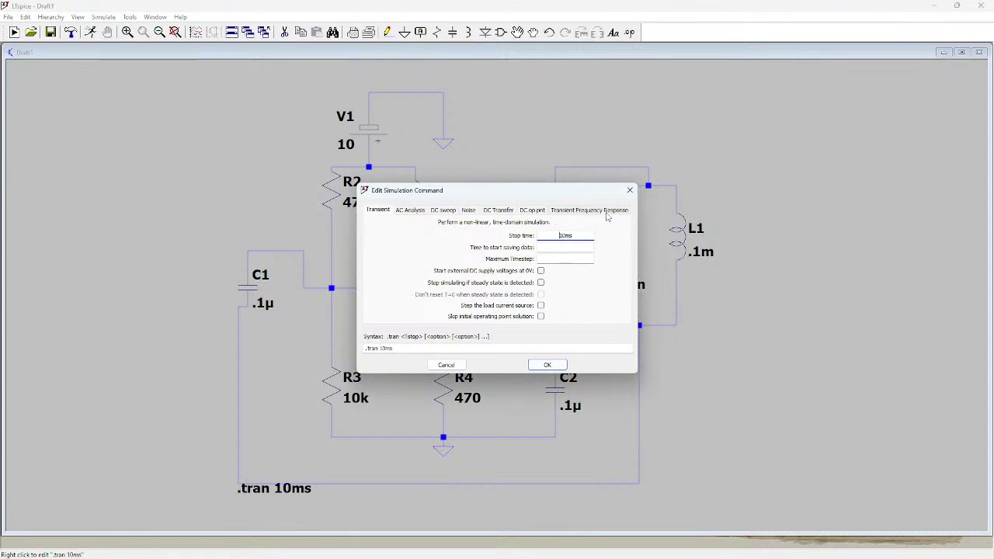
left_click(628, 192)
right_click(617, 220)
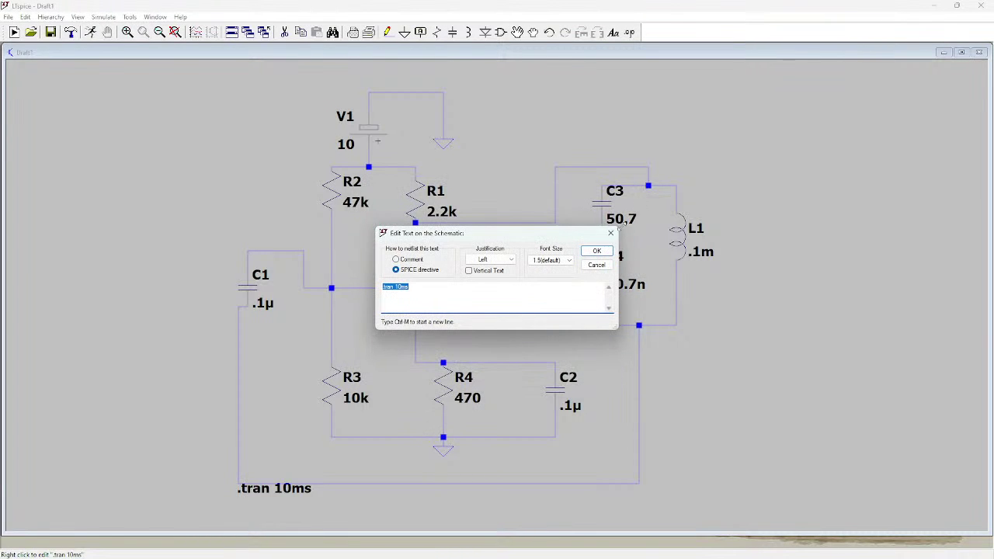
left_click(613, 224)
right_click(613, 224)
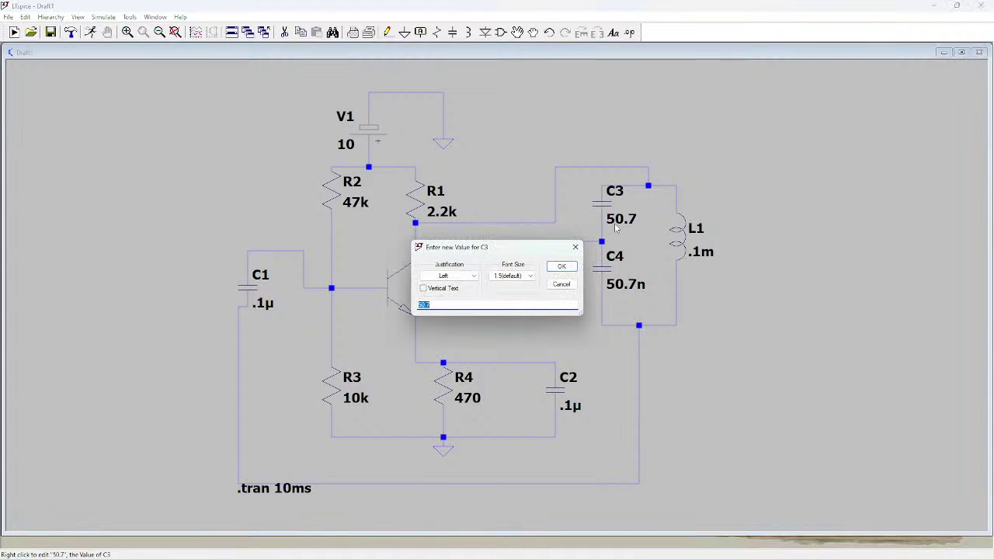
left_click(575, 247)
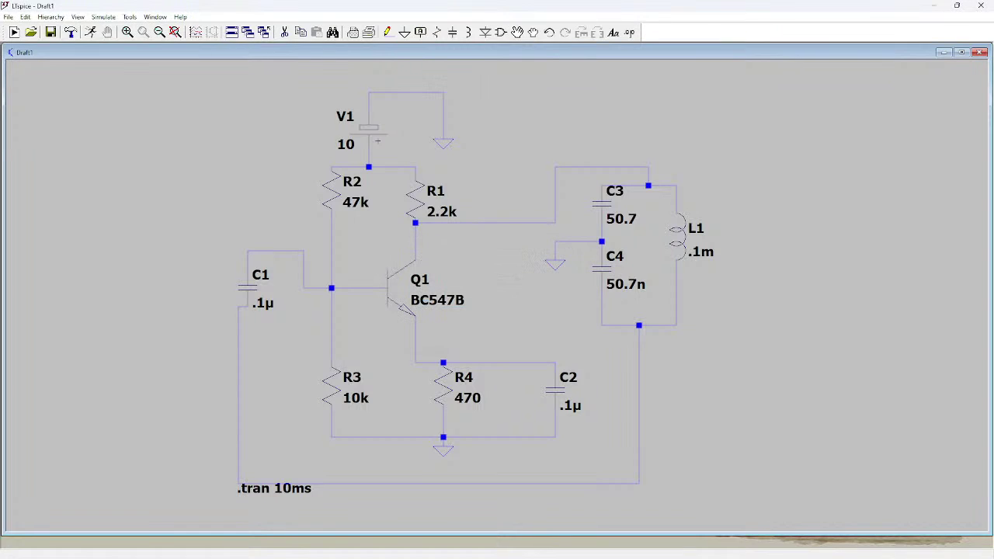
left_click_drag(614, 221, 613, 220)
Step: Change C3's value to 50.7n and rerun the simulation
right_click(615, 221)
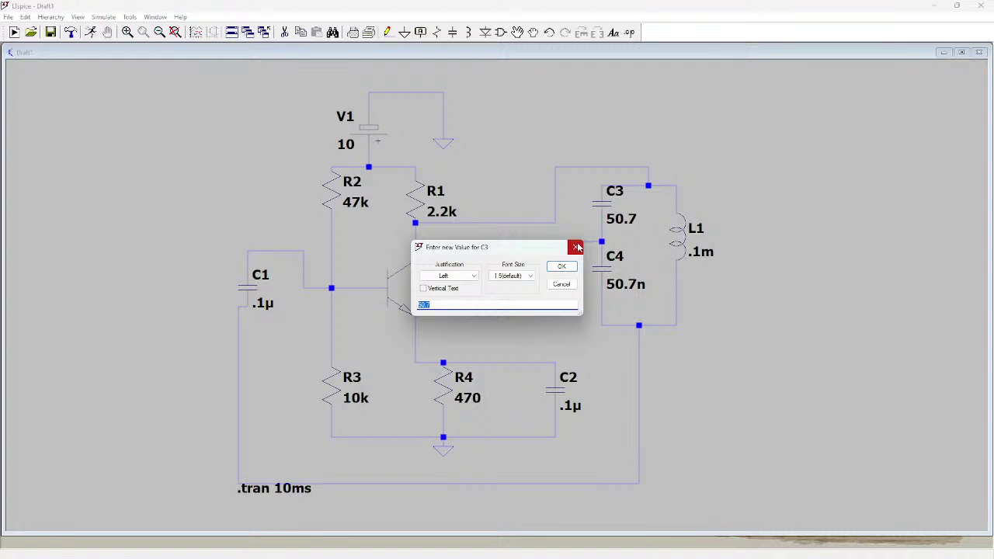
left_click(507, 303)
left_click(561, 266)
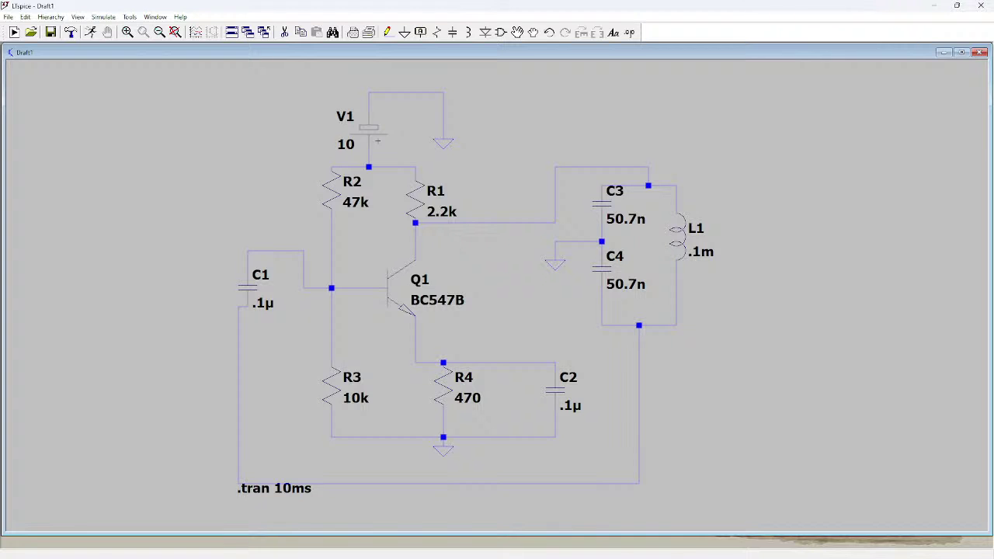
left_click(90, 35)
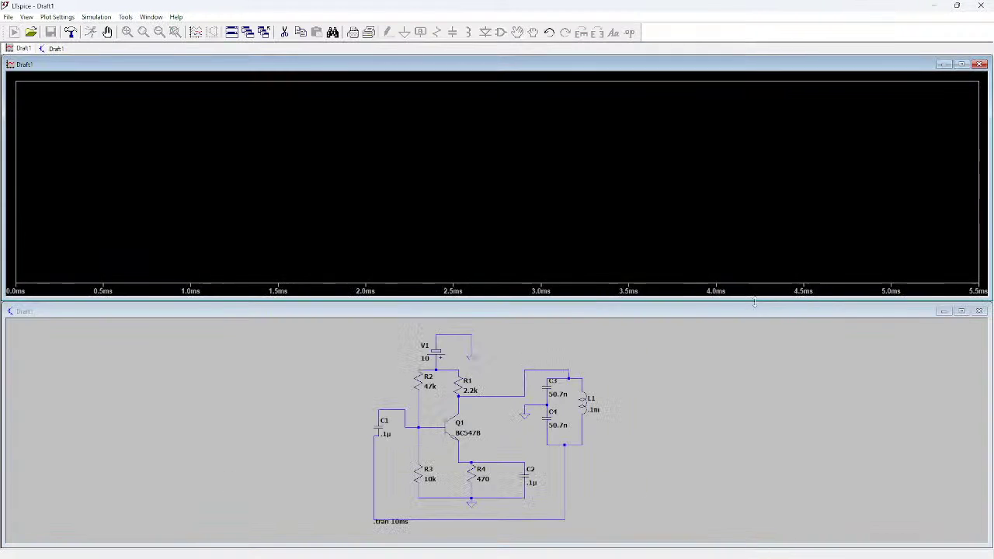
Step: Plot V(n002) and zoom into the 3–6 ms span to see individual oscillation cycles
left_click(578, 378)
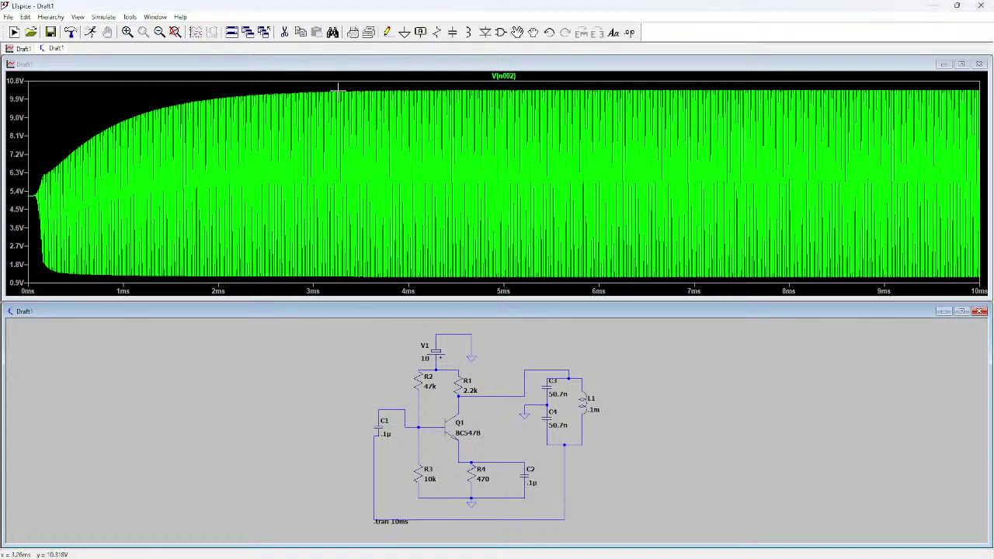
left_click_drag(337, 84, 587, 282)
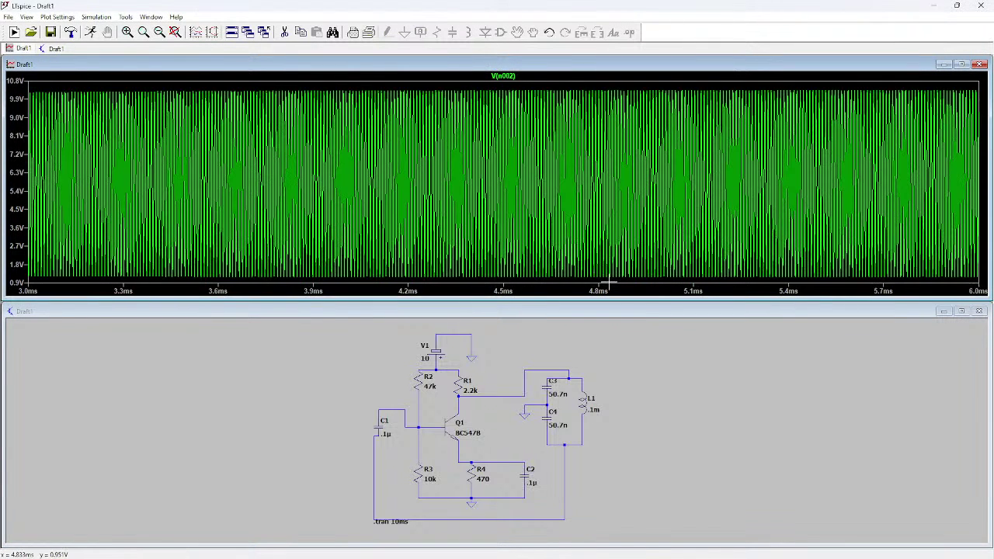
left_click_drag(319, 104, 459, 295)
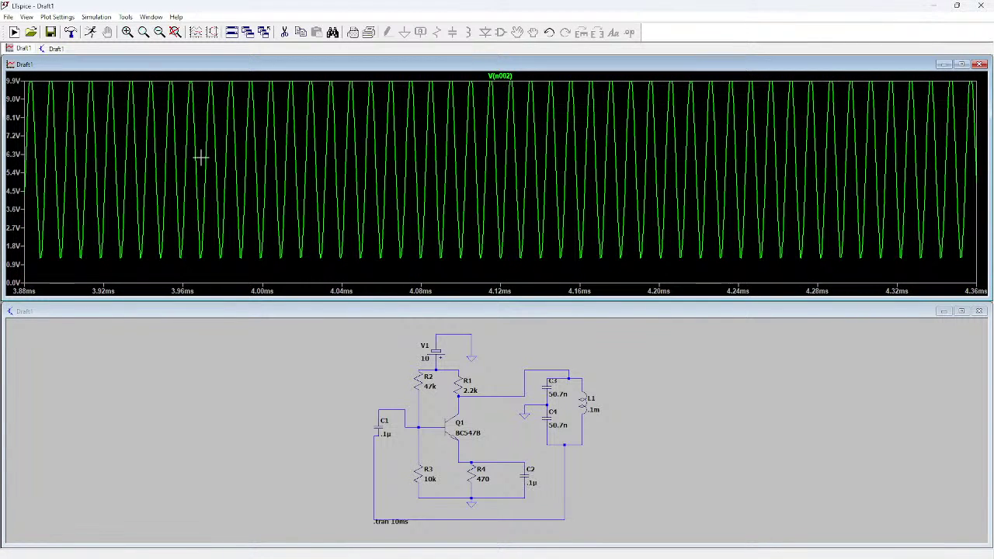